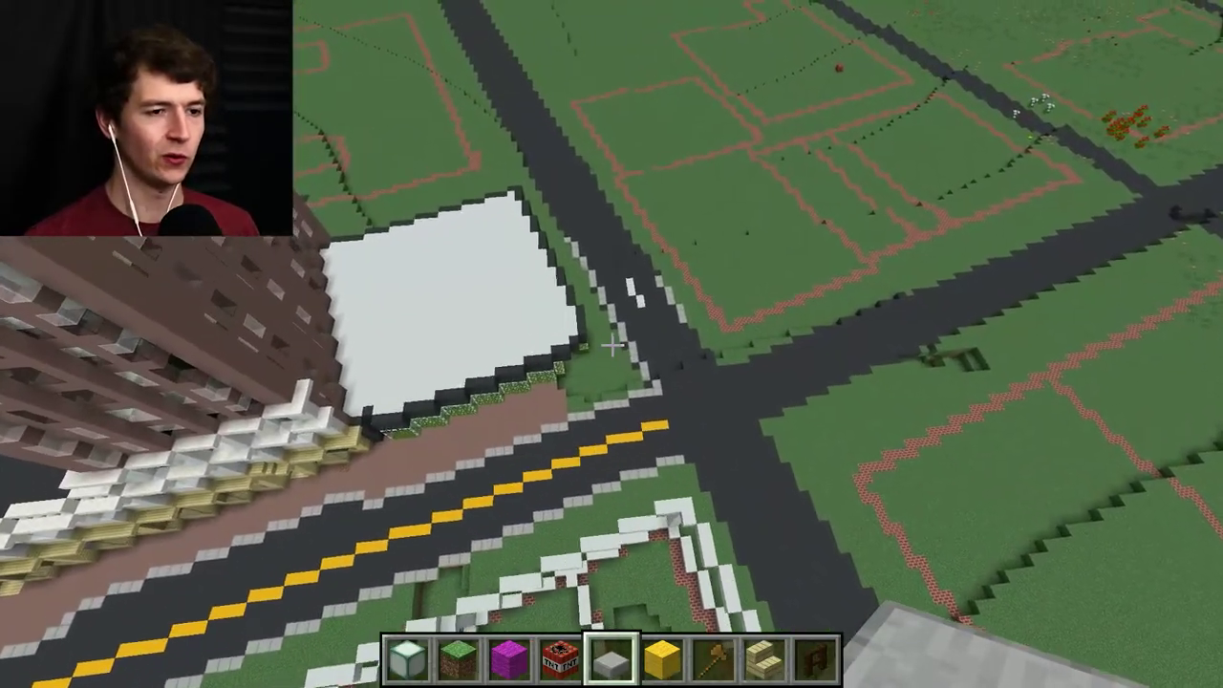
Step: Fly around the brown tower block and survey the surrounding streets, building outlines and finished facades
key("w")
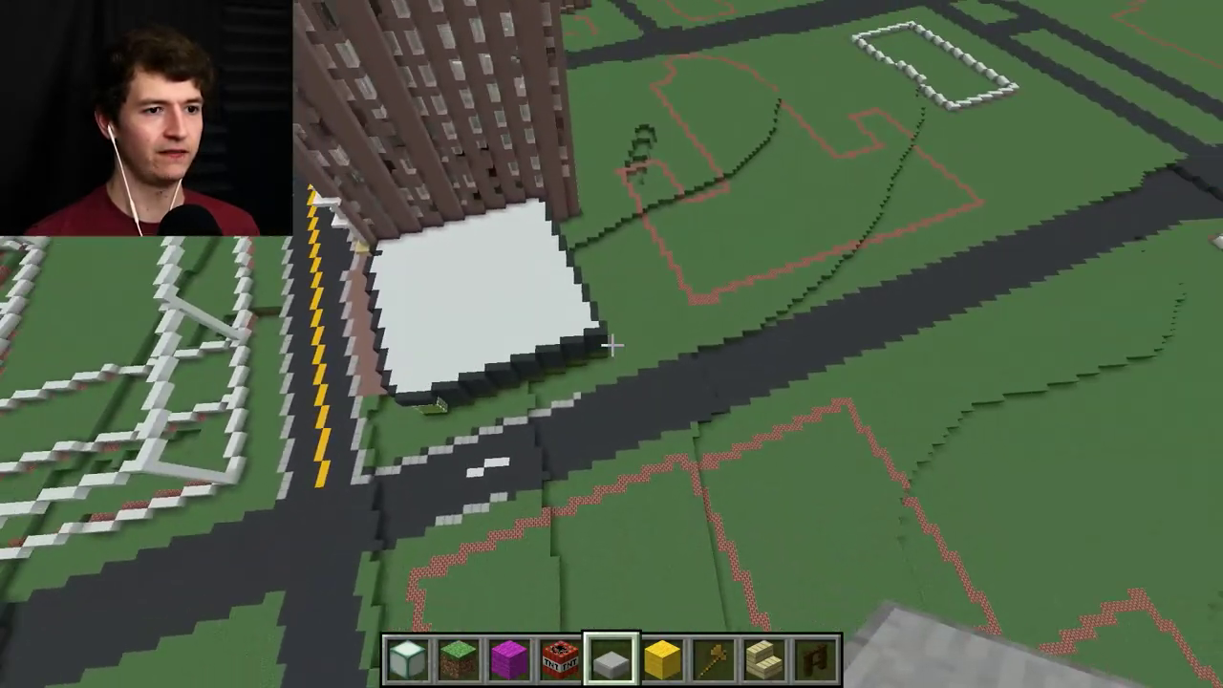
key("w")
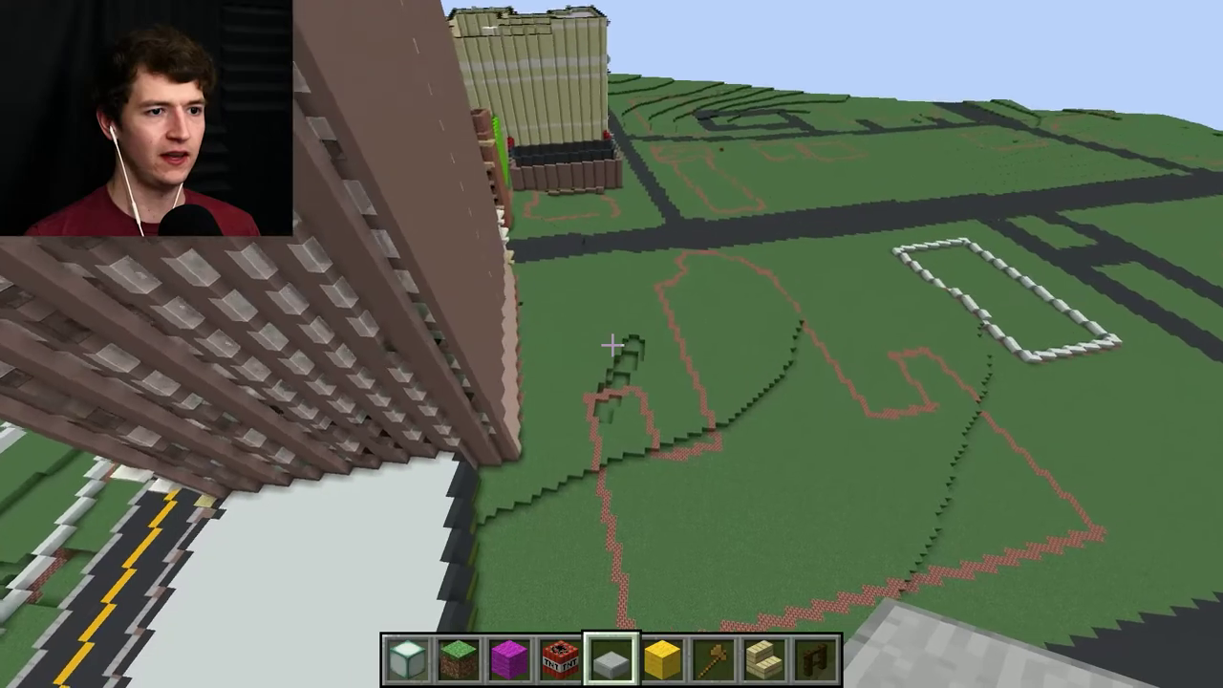
key("d")
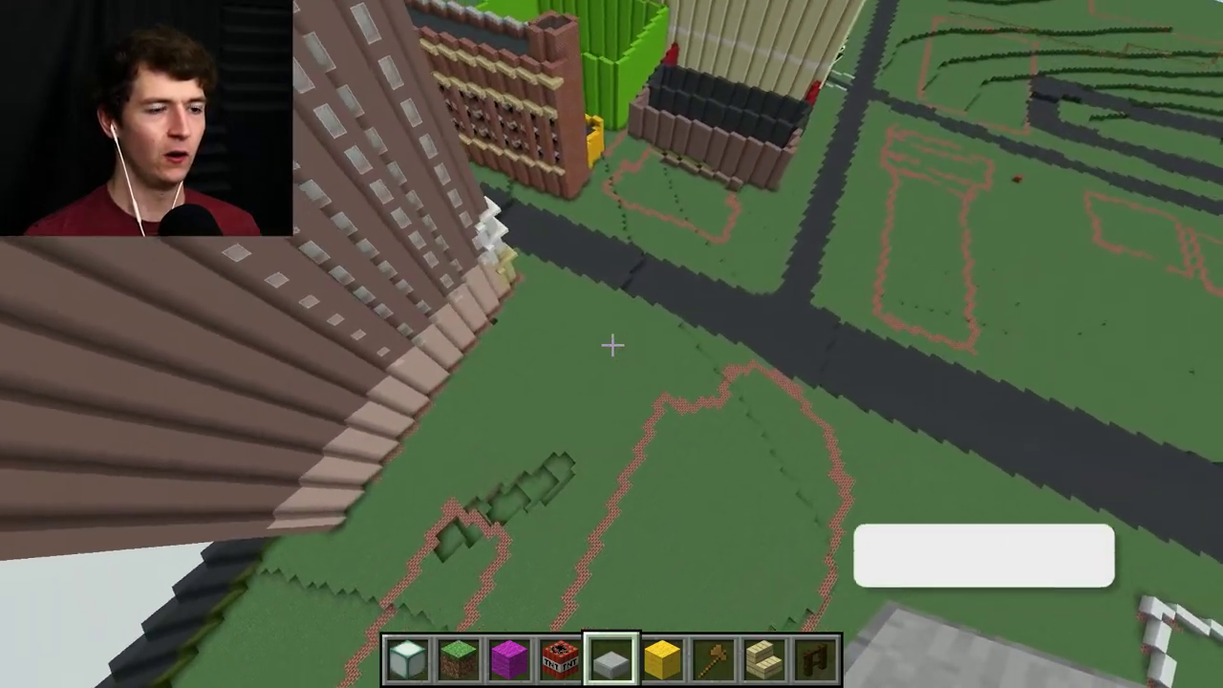
key("w")
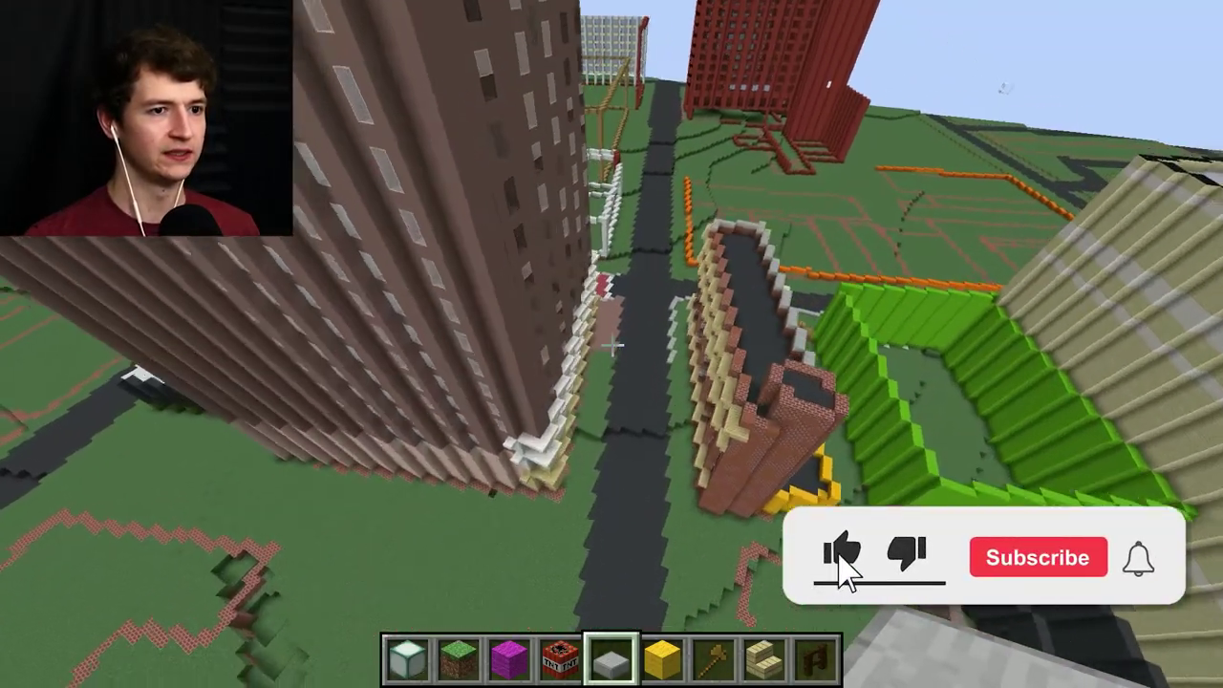
key("w")
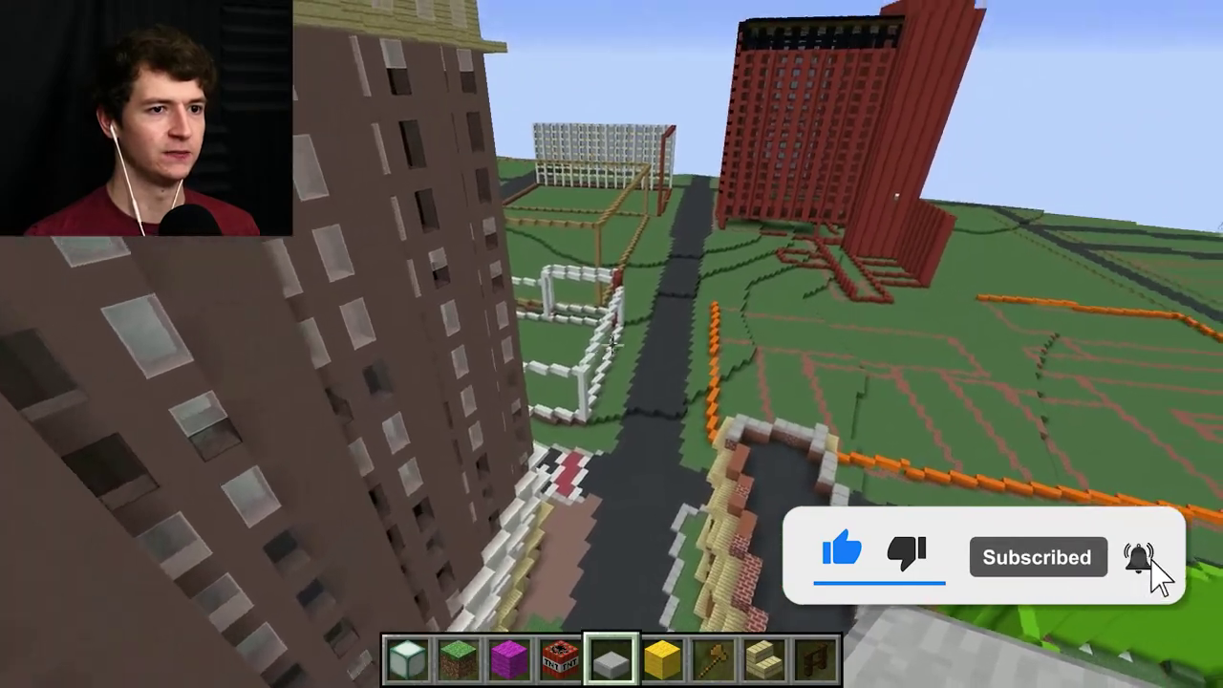
key("shift")
key("shift")
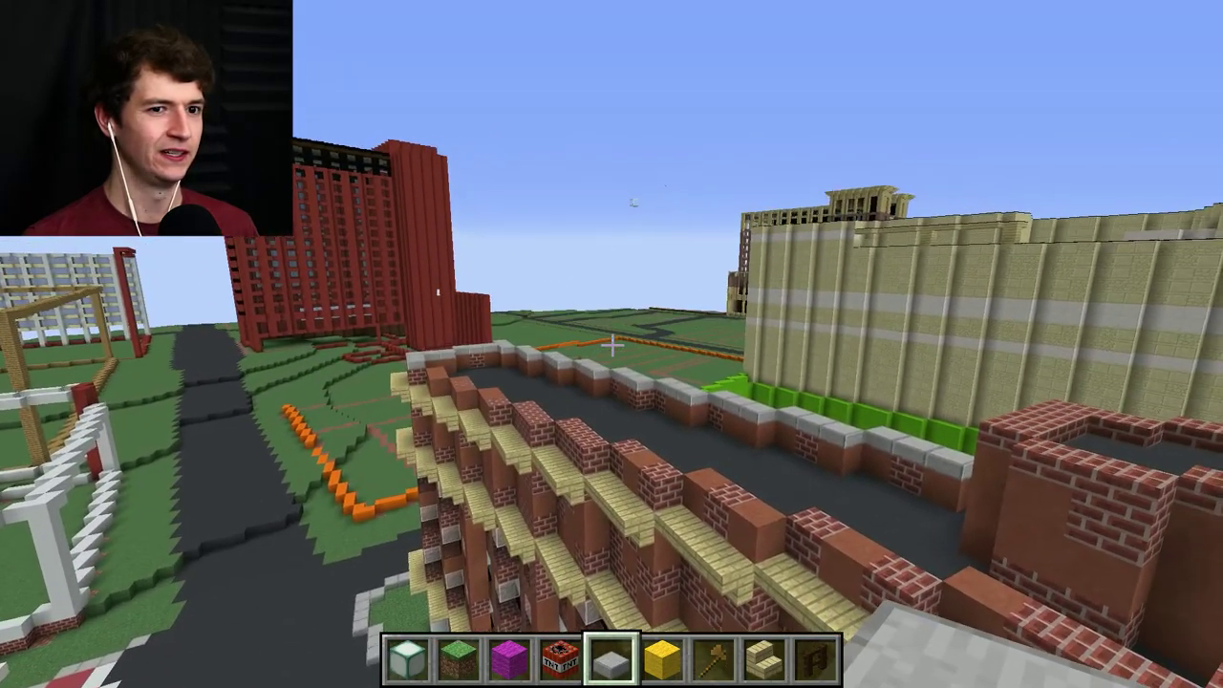
Step: Adjust the render distance in the video settings and return to the game
key("Escape")
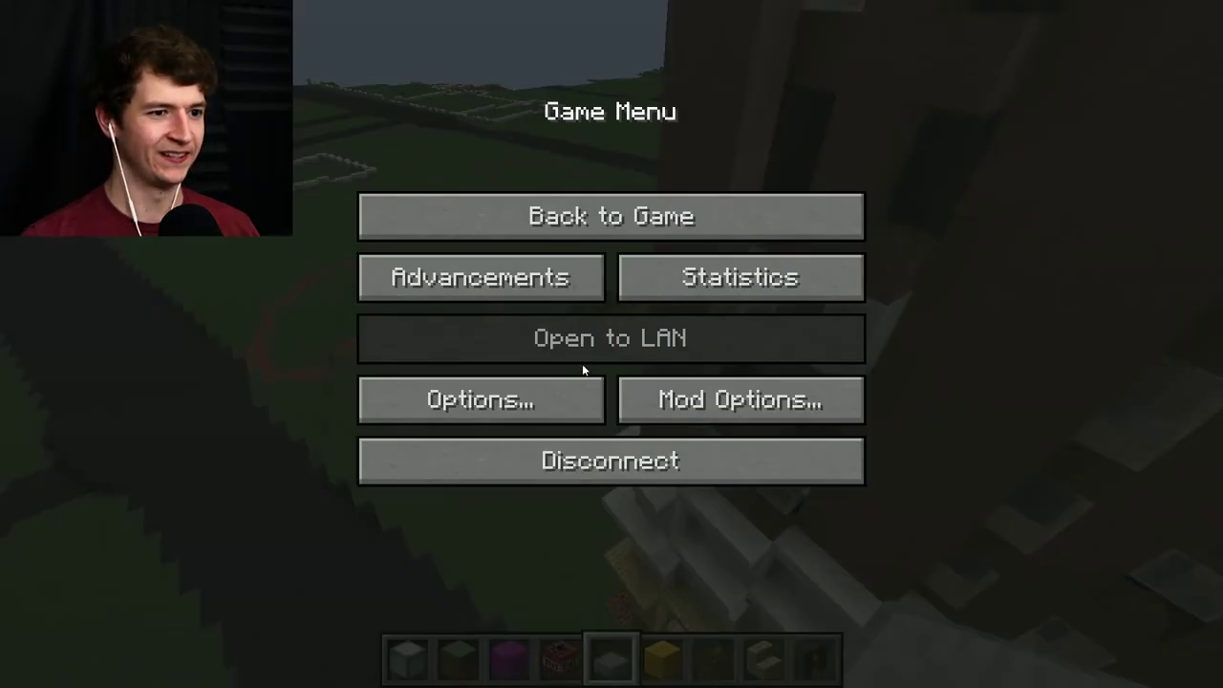
left_click(564, 396)
left_click(497, 310)
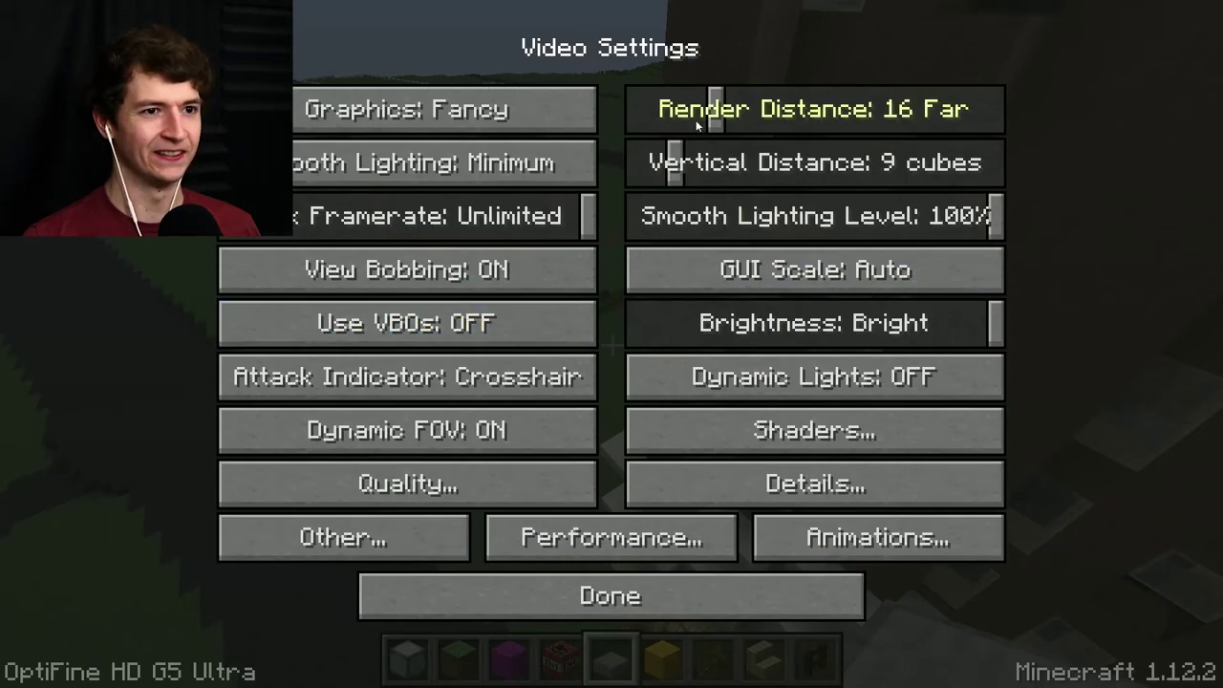
left_click_drag(695, 119, 684, 109)
key("Escape")
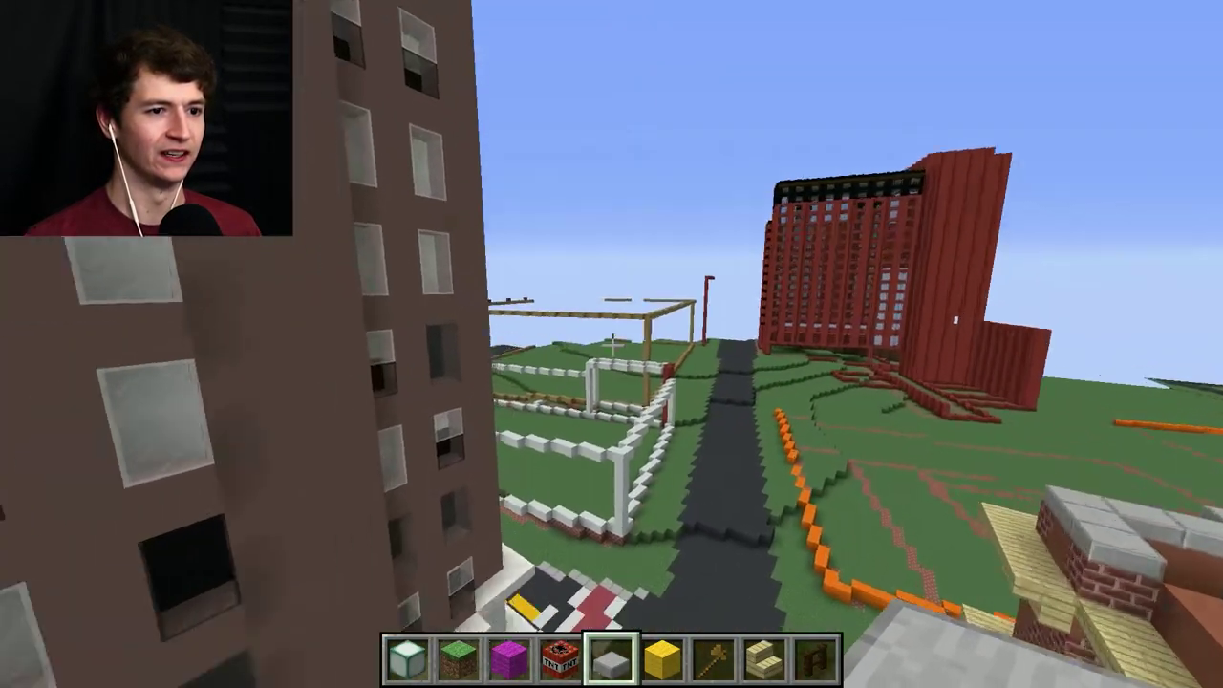
Step: Fly over the white building outline and along the yellow-lined road to survey the street and the intersection
key("w")
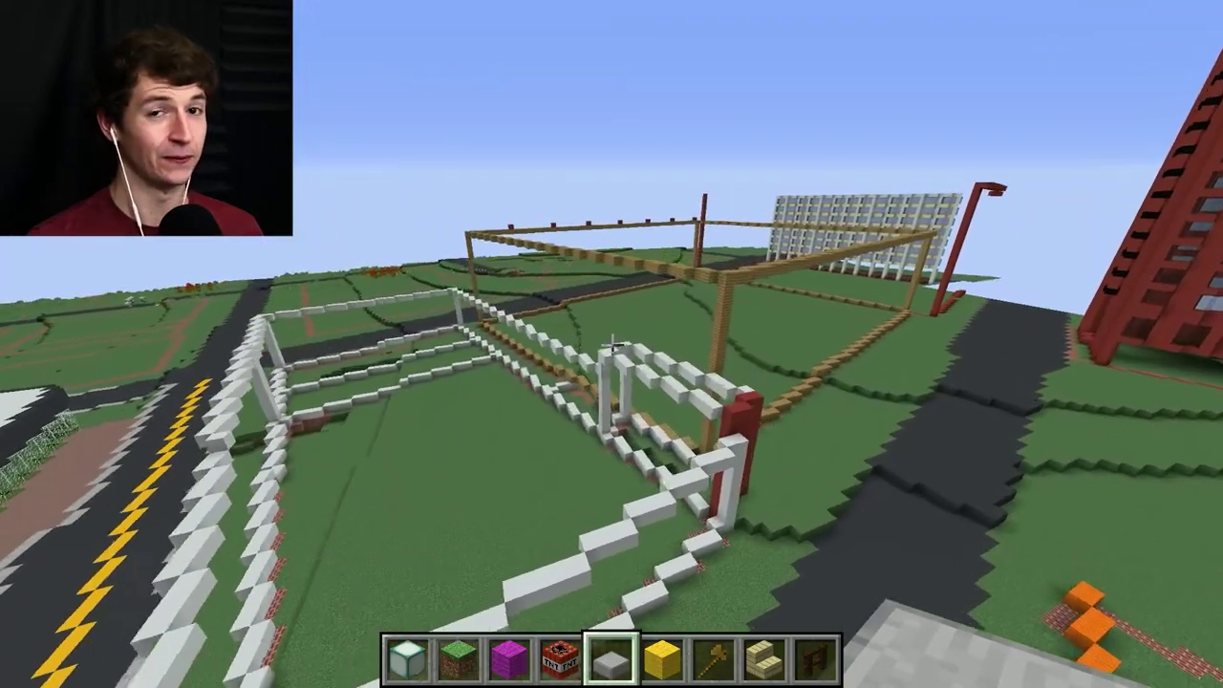
key("w")
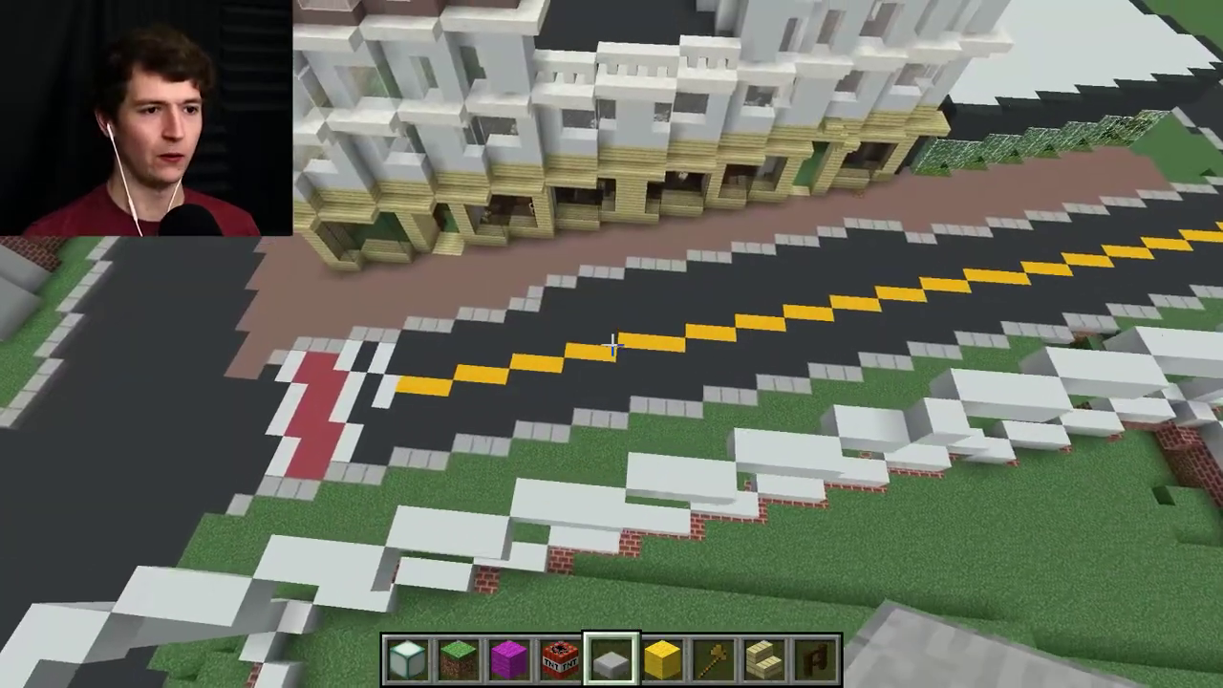
key("w")
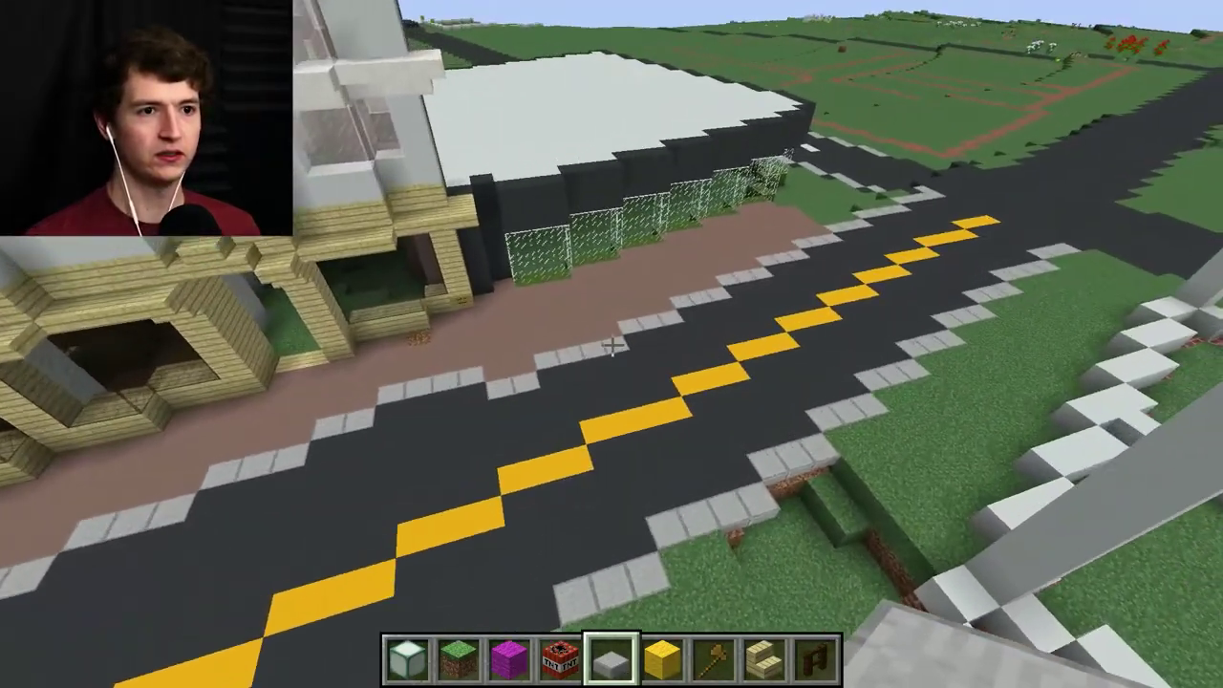
key("w")
key("w")
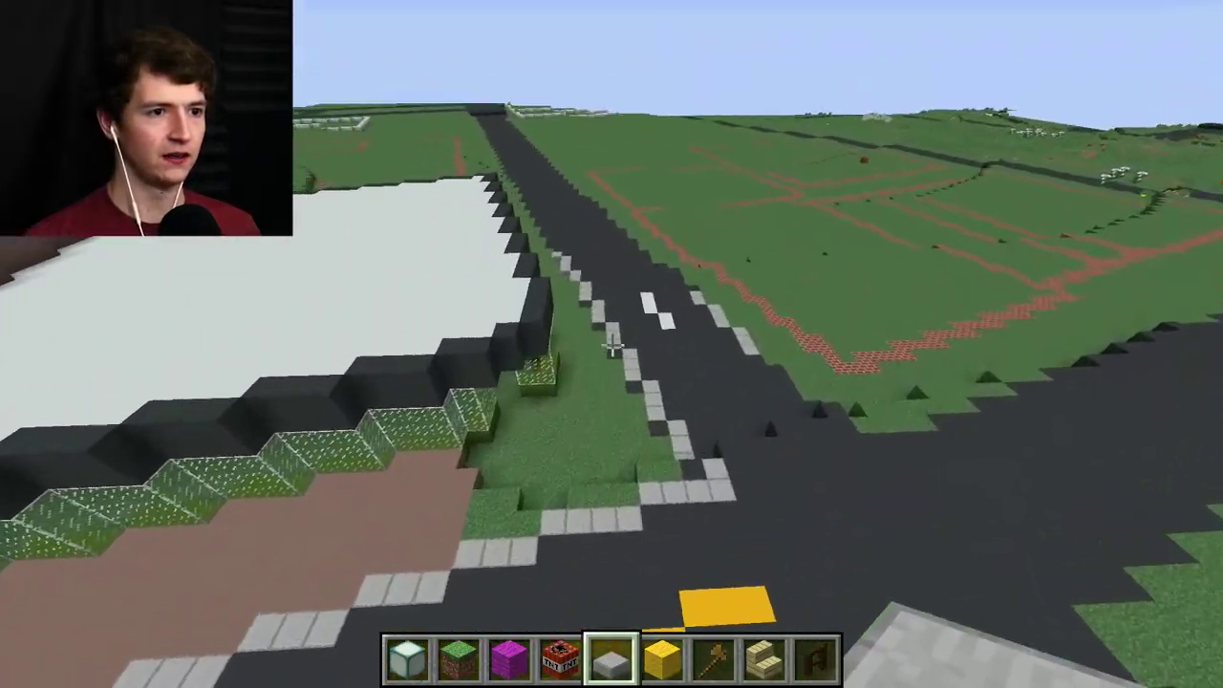
key("w")
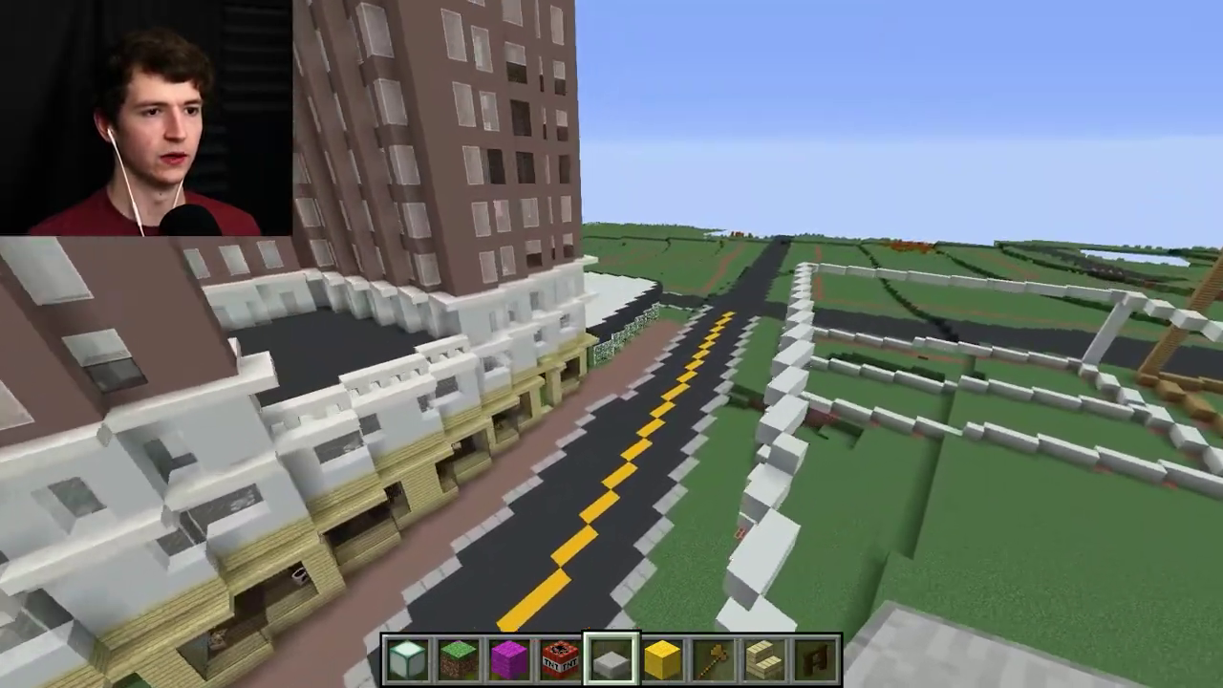
key("d")
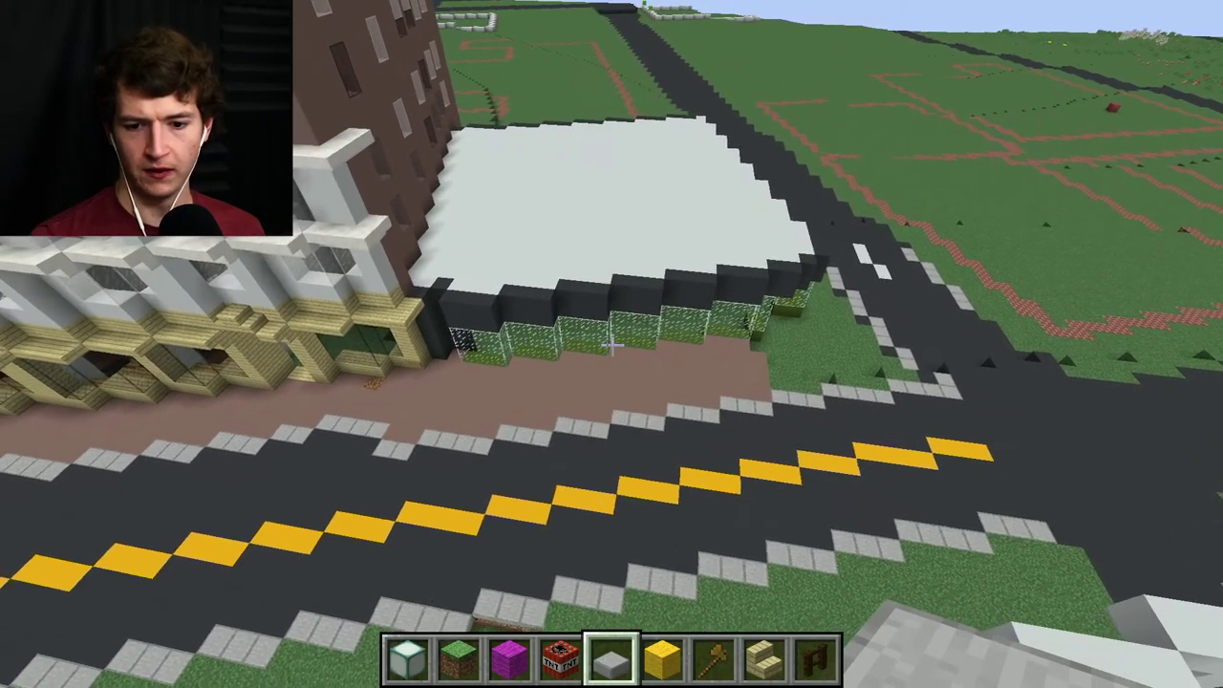
Step: Examine the road, curb slabs and sidewalk in front of the yellow-brick storefronts from above and close up
key("s")
key("a")
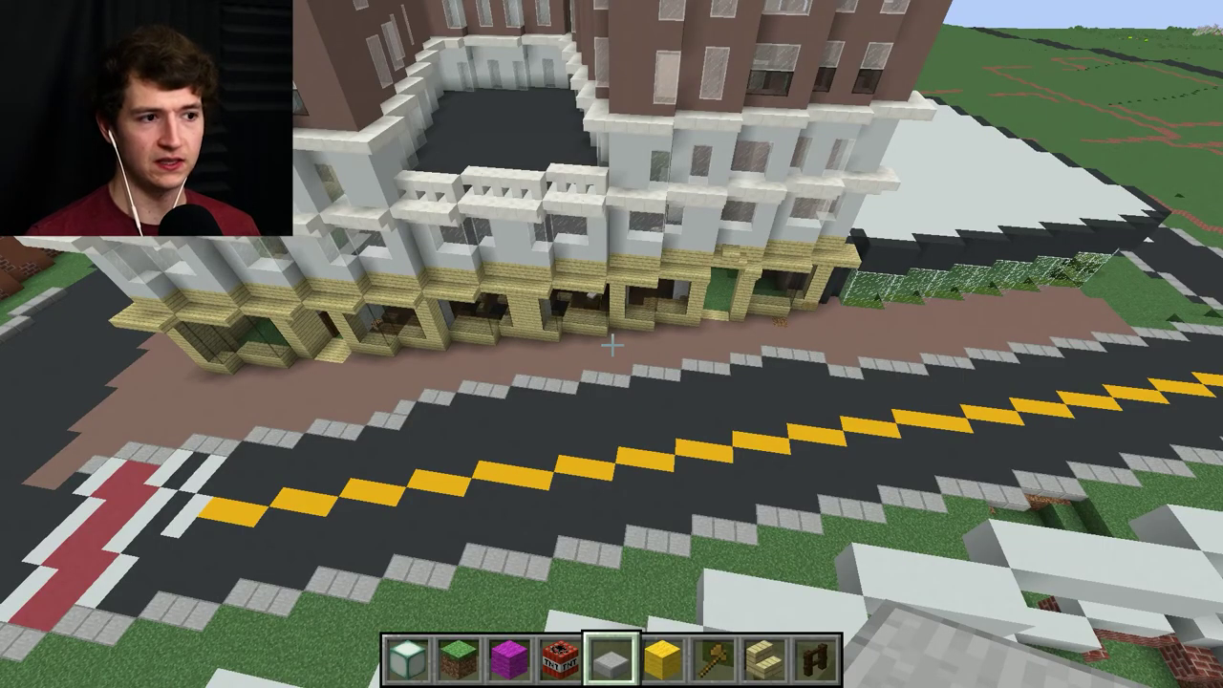
key("a")
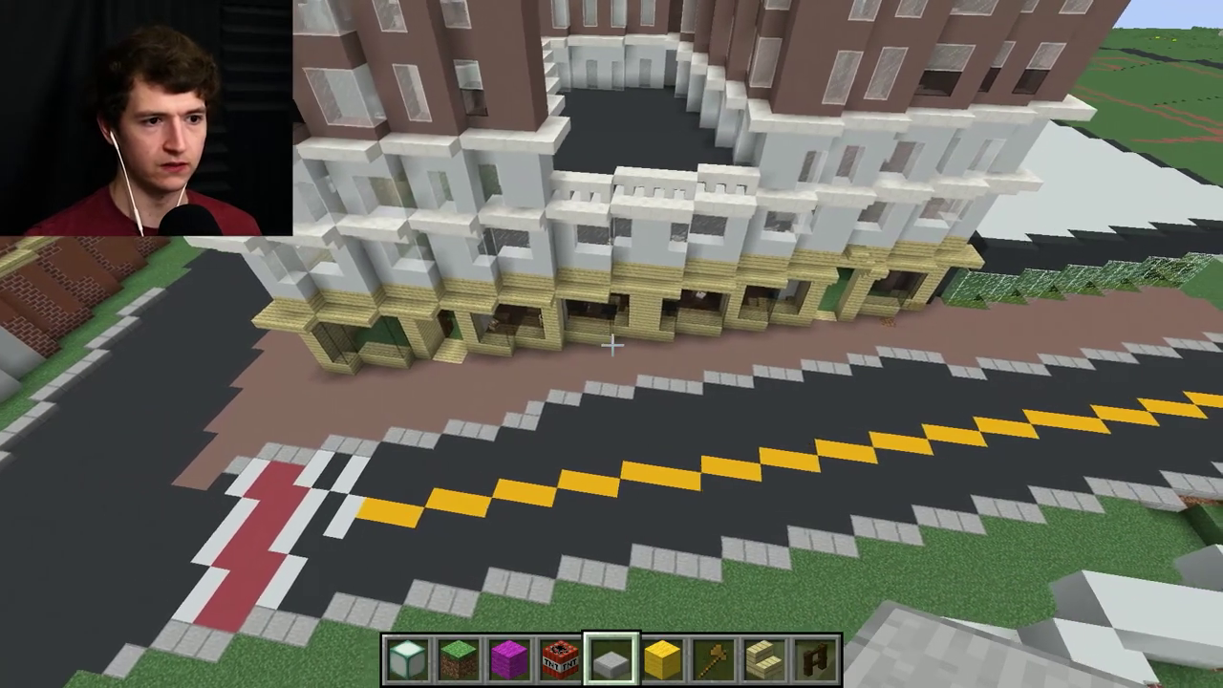
key("d")
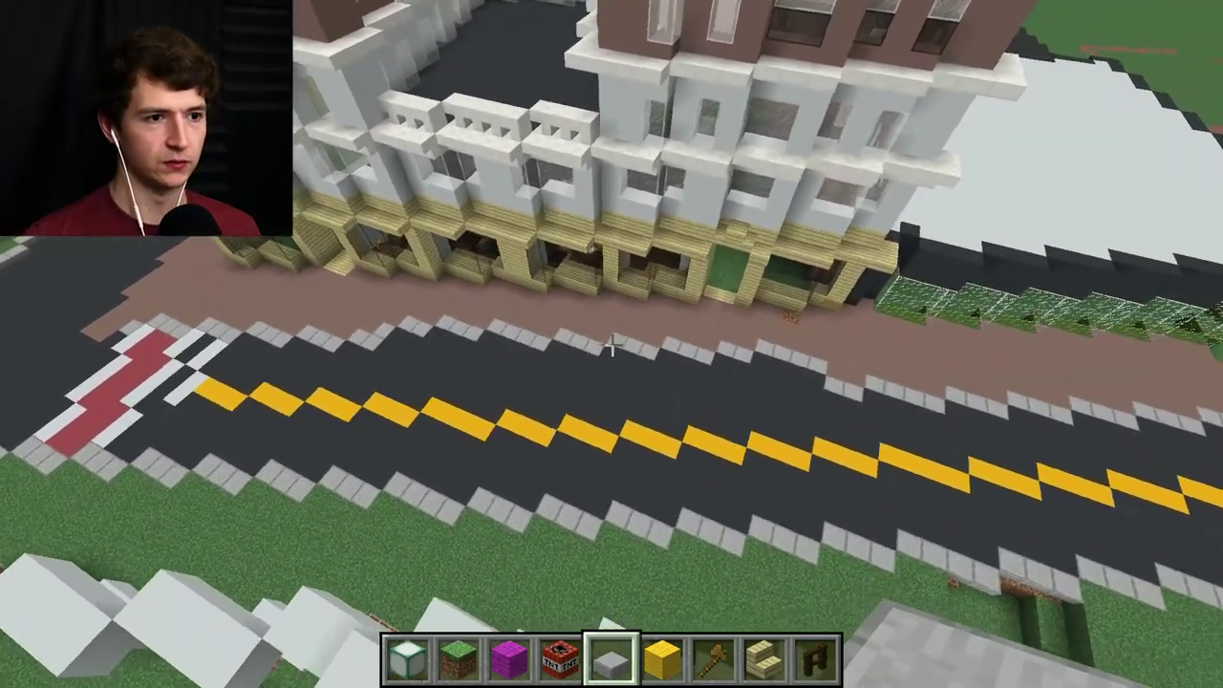
key("d")
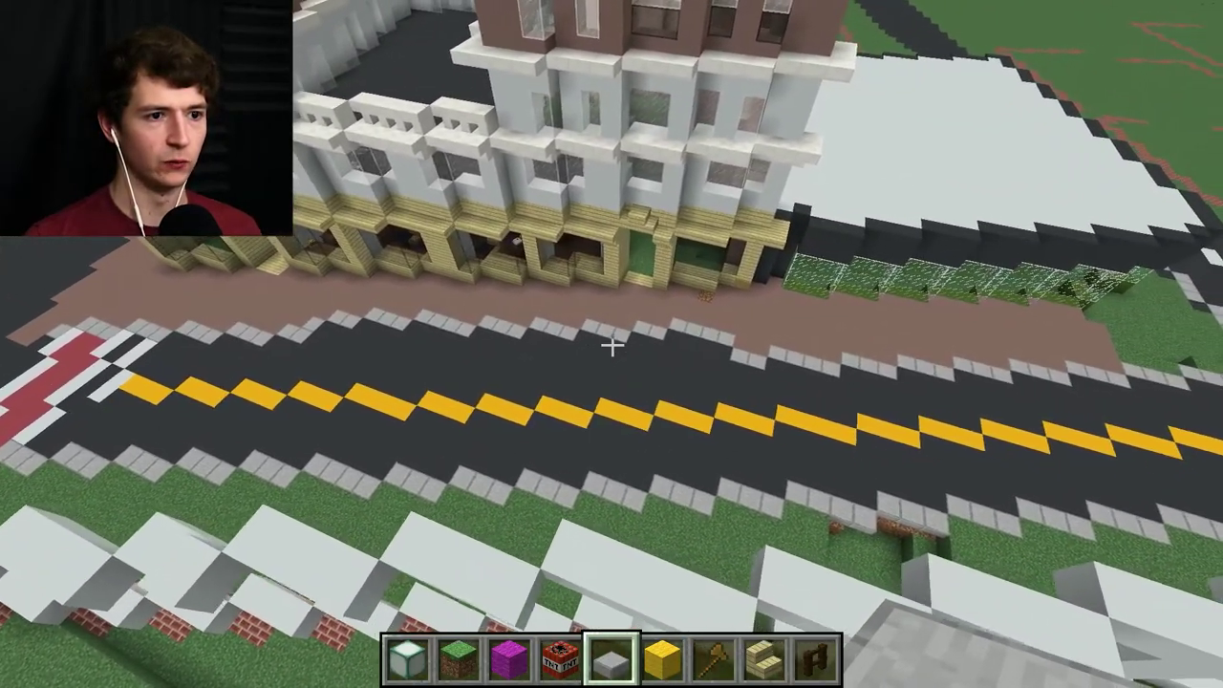
key("a")
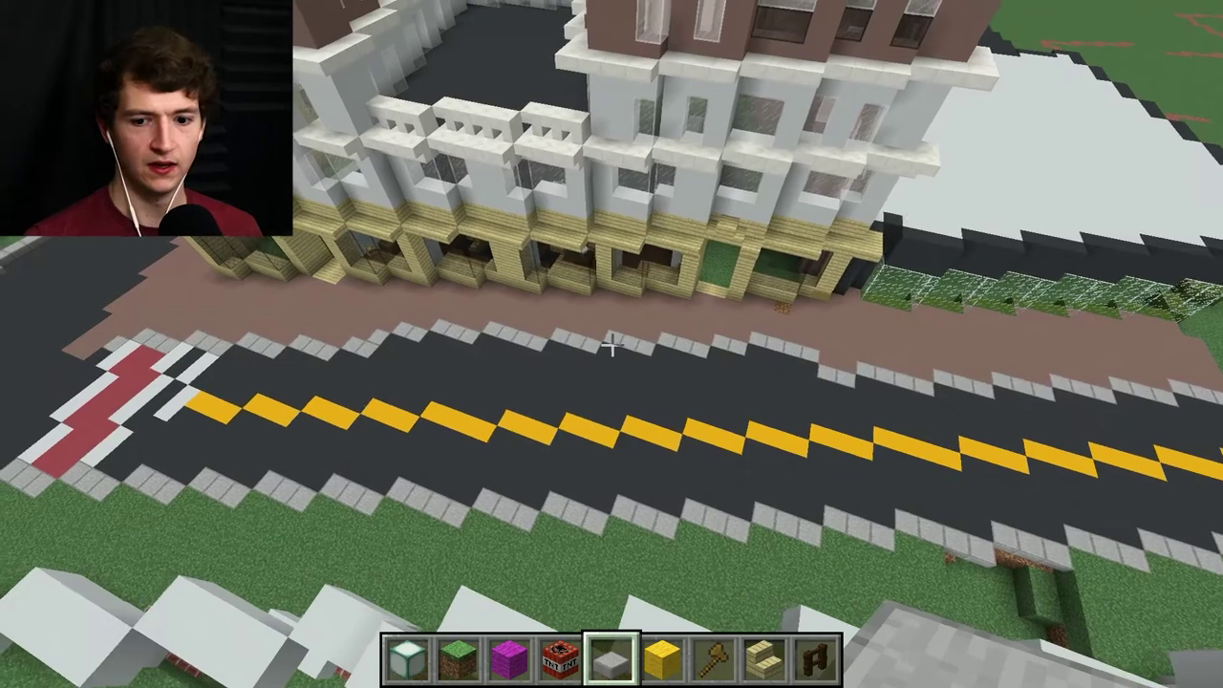
key("a")
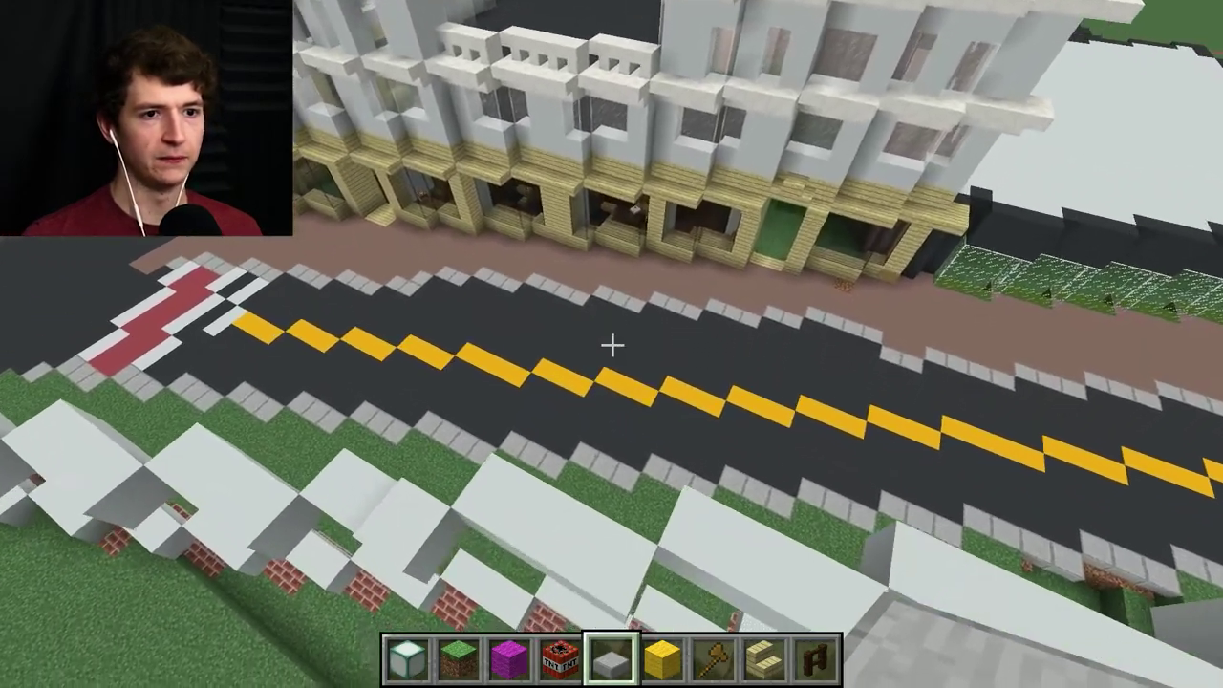
key("w")
key("w")
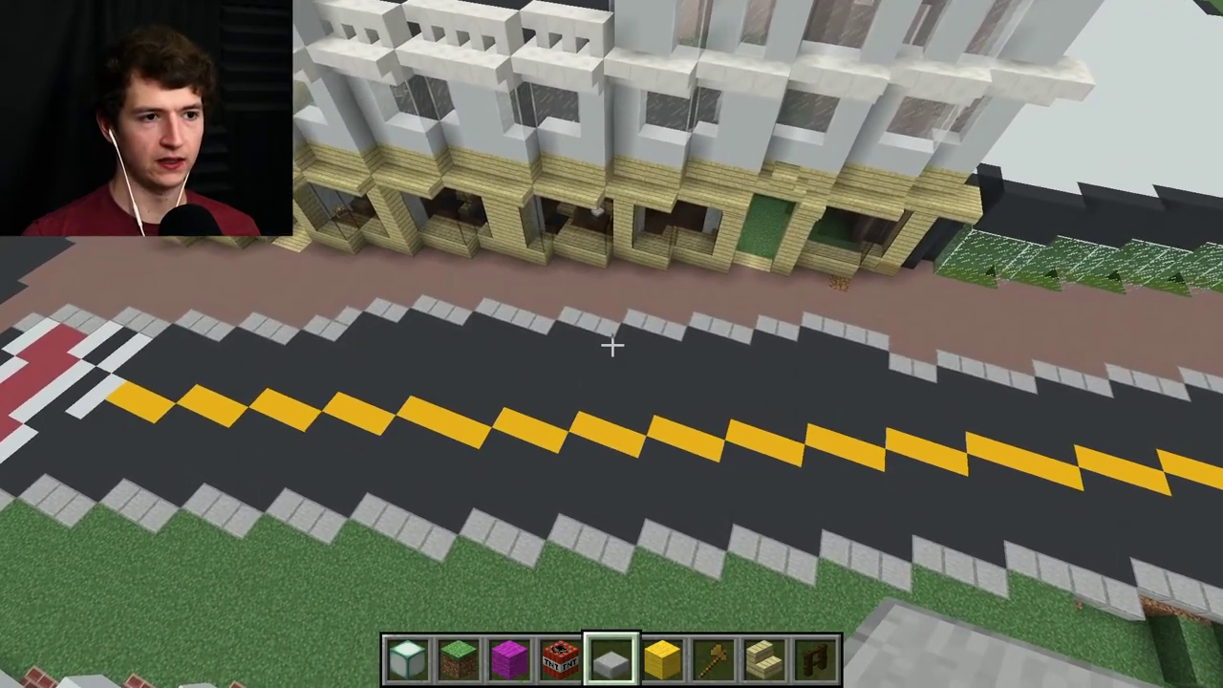
key("w")
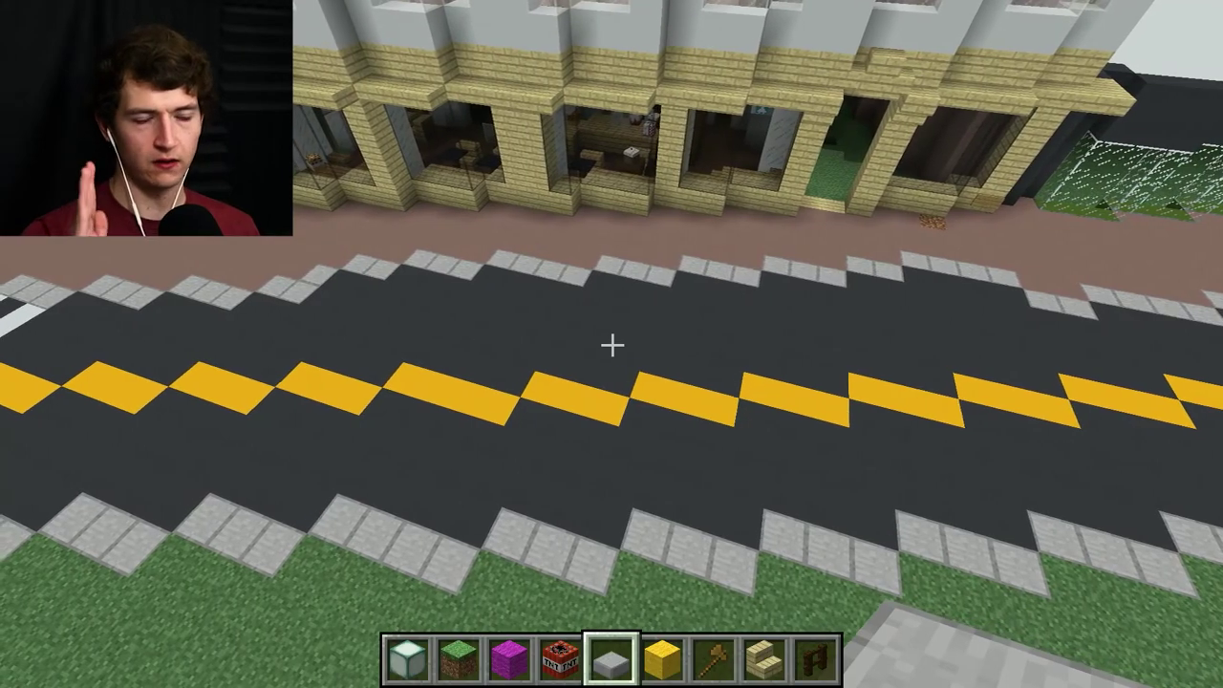
key("w")
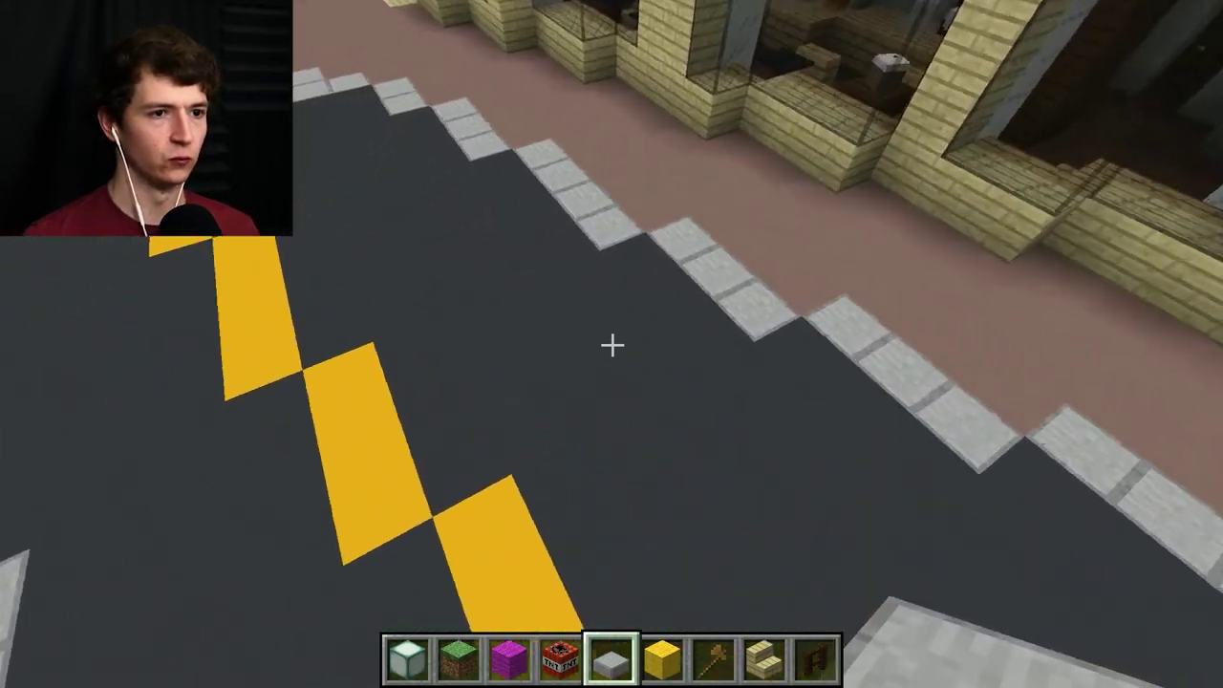
Step: Start a tpll teleport command beside the curb slabs in front of the storefronts
key("shift")
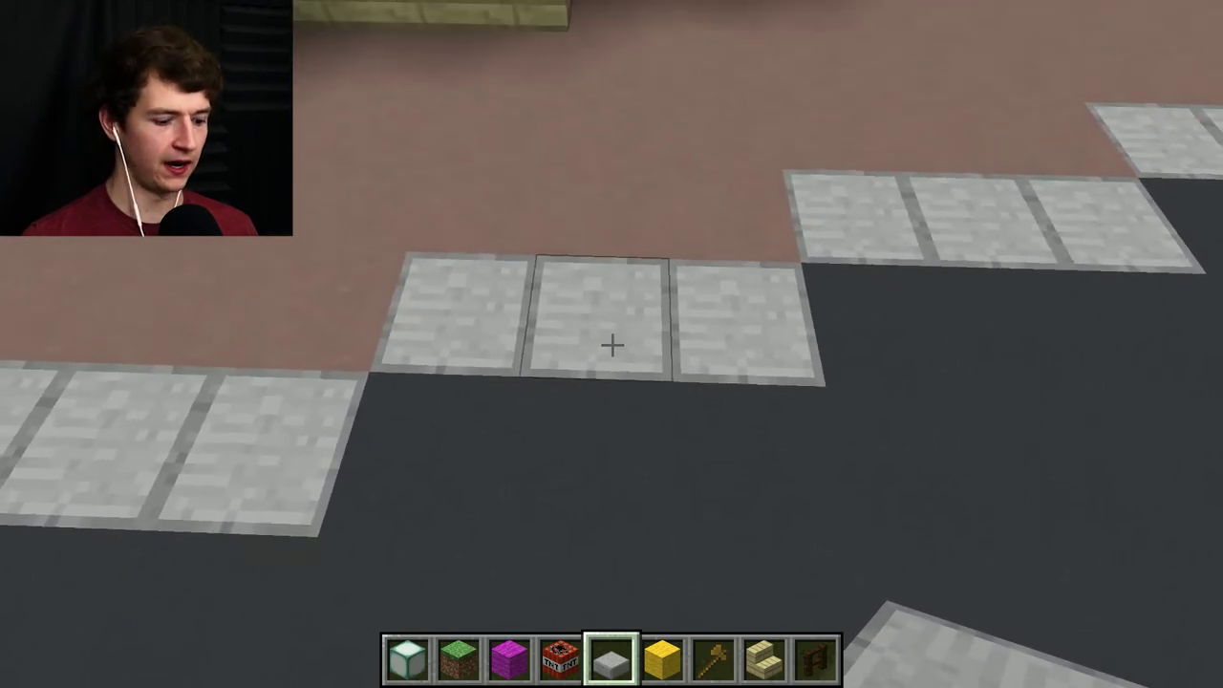
key("s")
key("slash")
type("tpll")
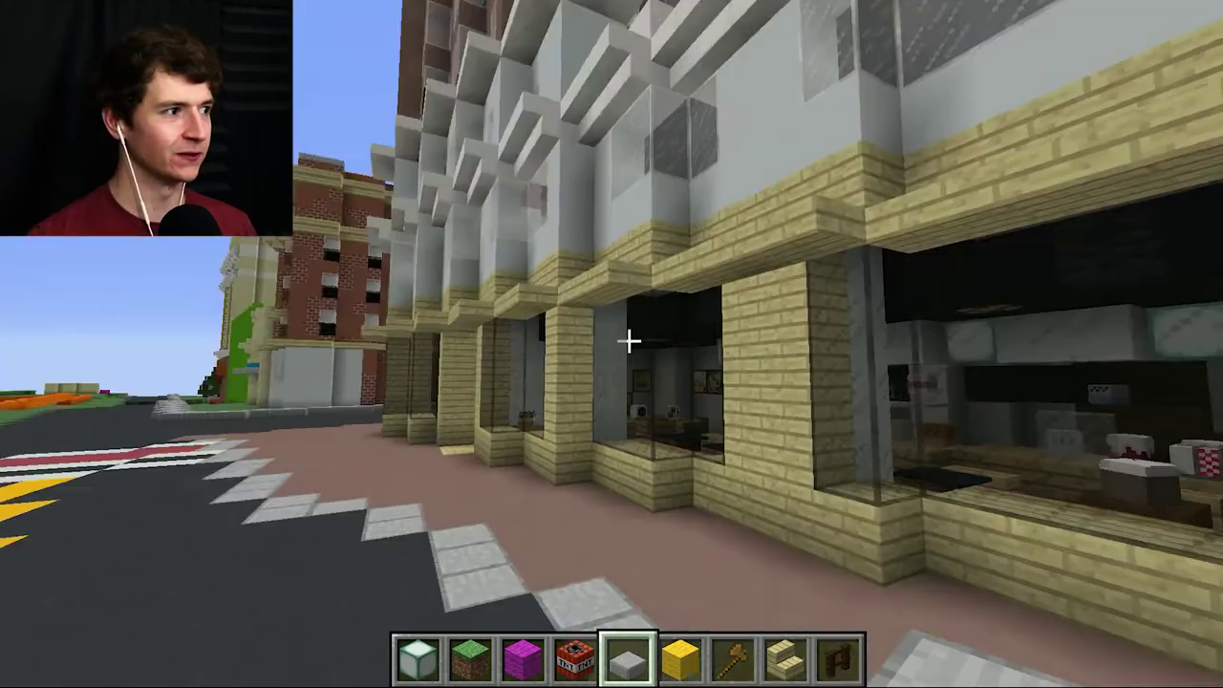
Step: Teleport to the coordinates 36.09808, -80.2476 with the tpll command
key("w")
key("w")
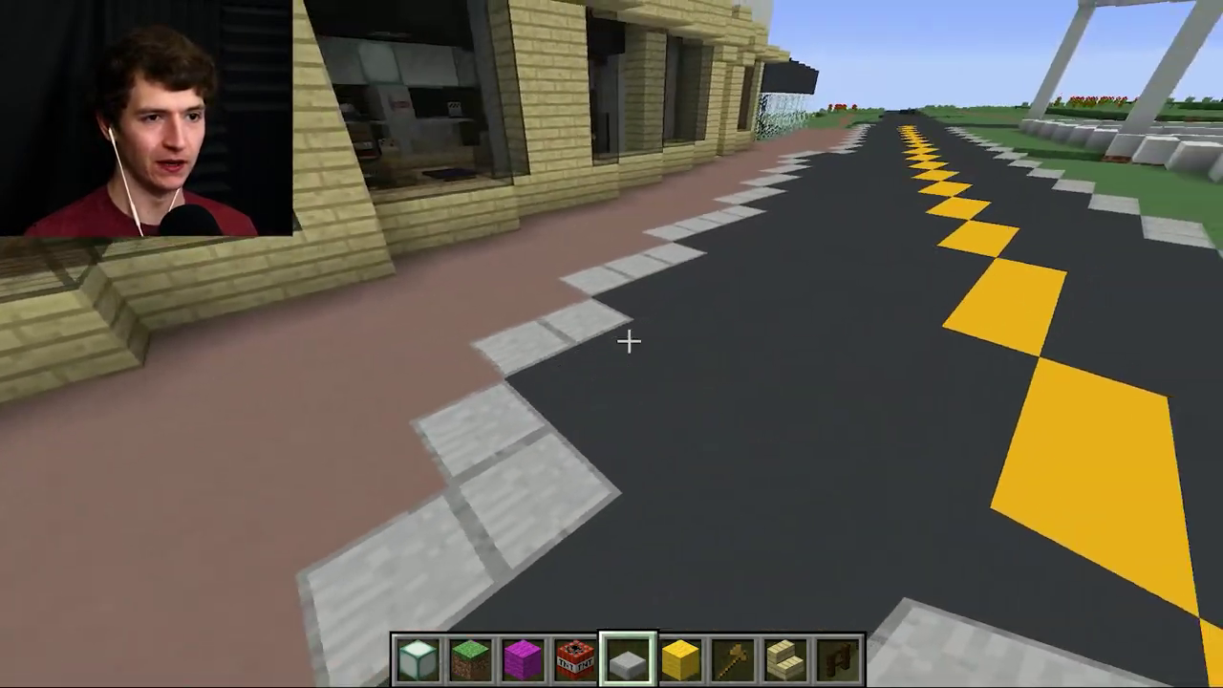
key("w")
key("e")
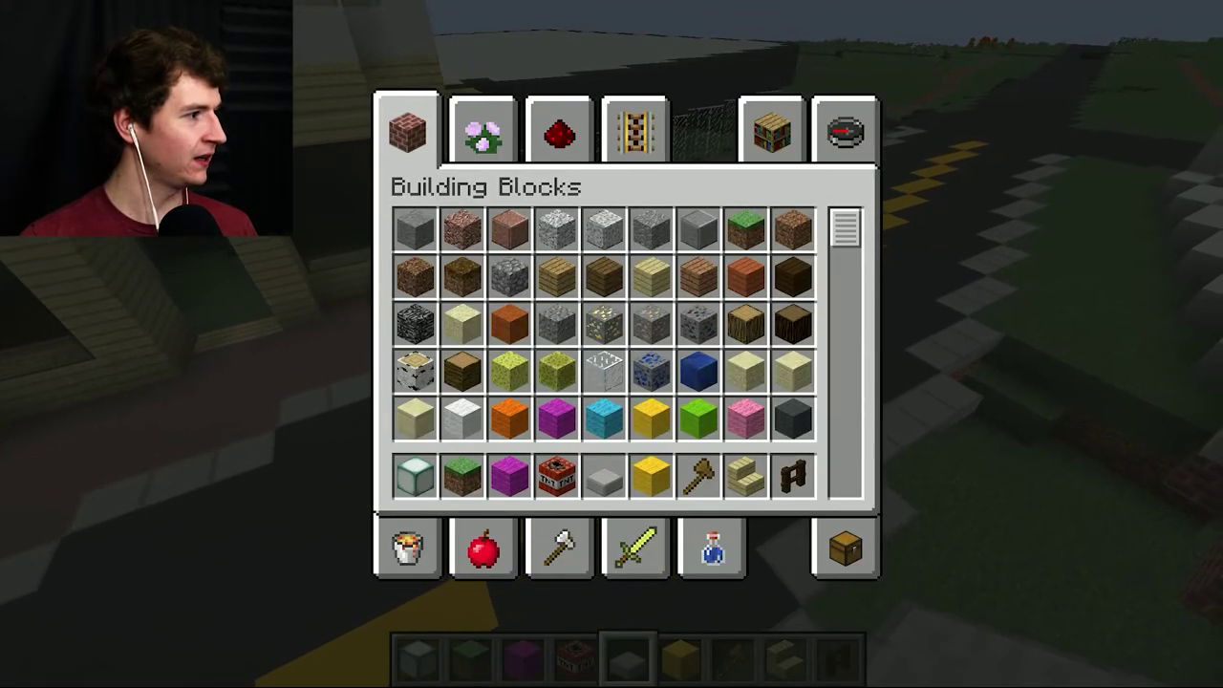
key("e")
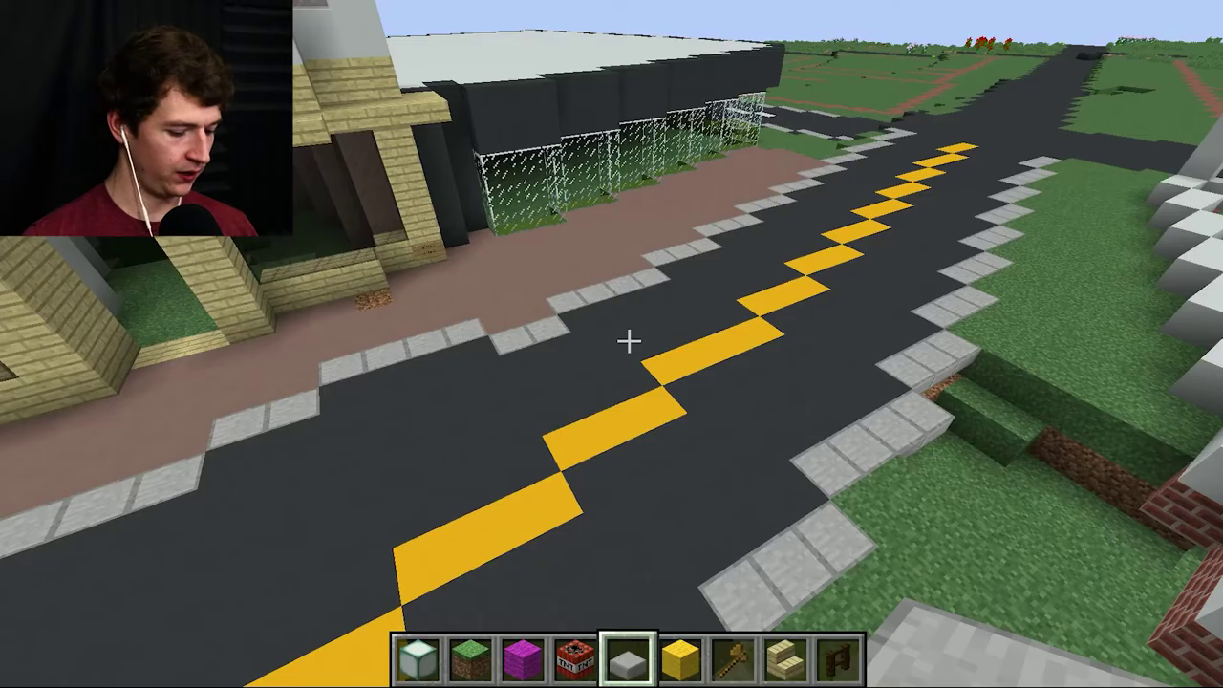
key("slash")
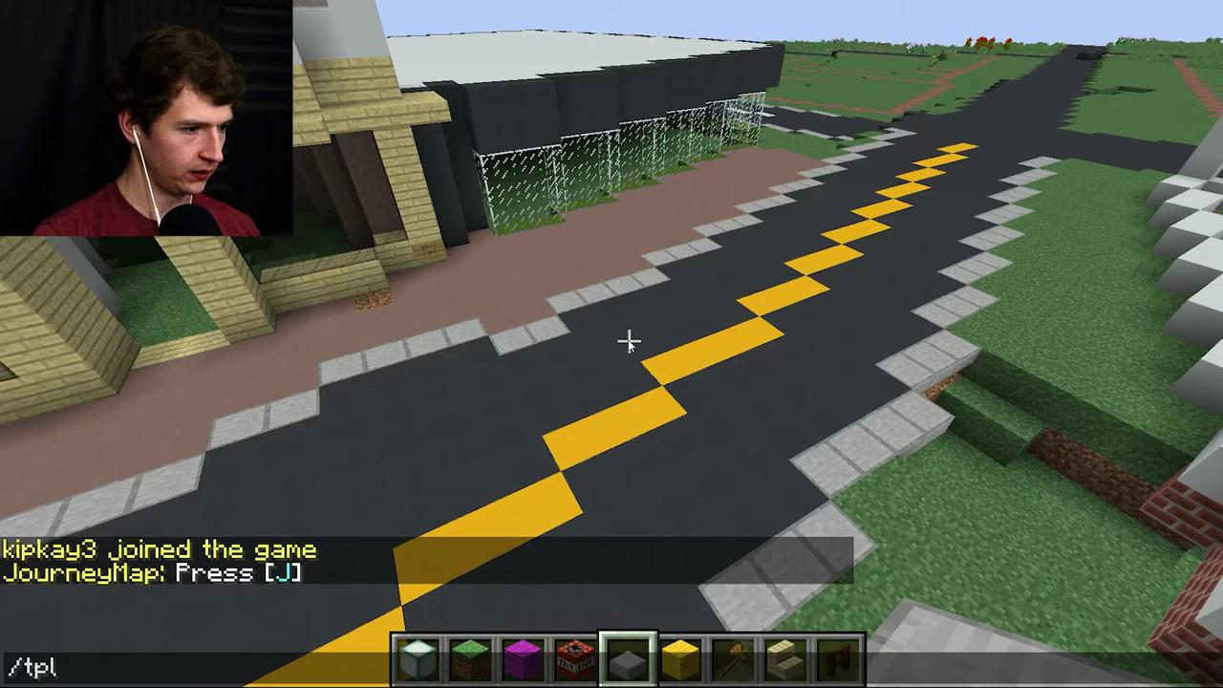
type("tpll")
type("36.09808, -80.2476")
key("Return")
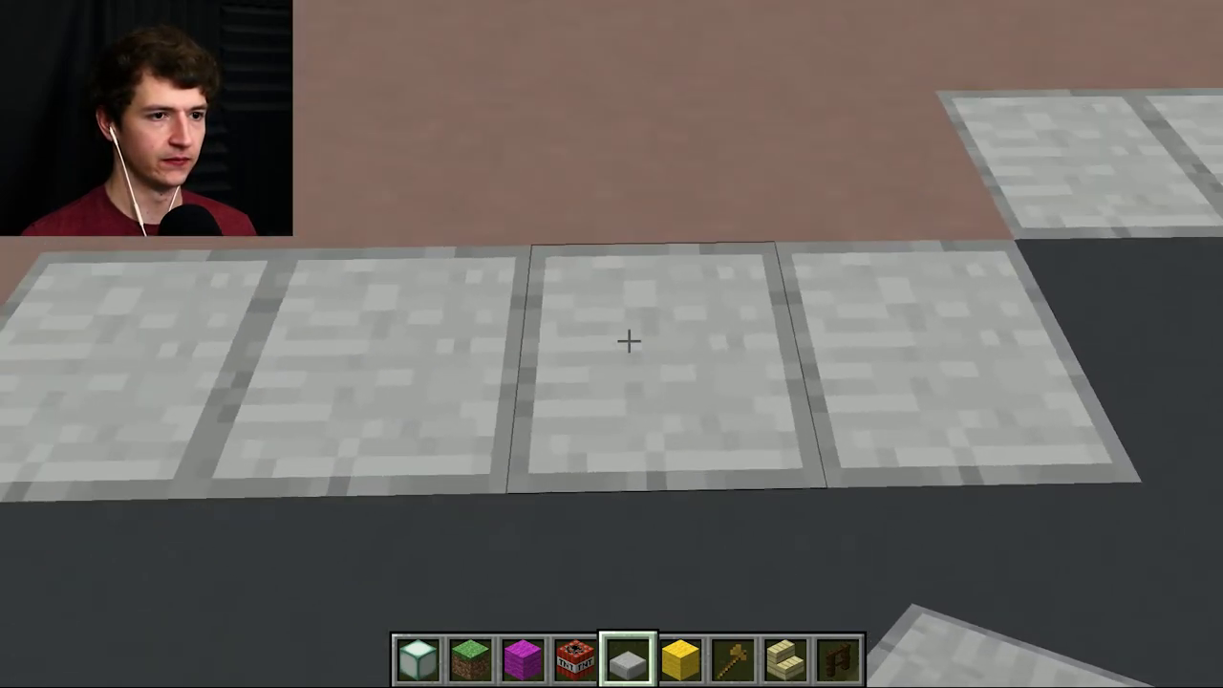
Step: Try placing a stone slab on the curb at the teleported spot and remove it again
right_click(628, 341)
left_click(628, 341)
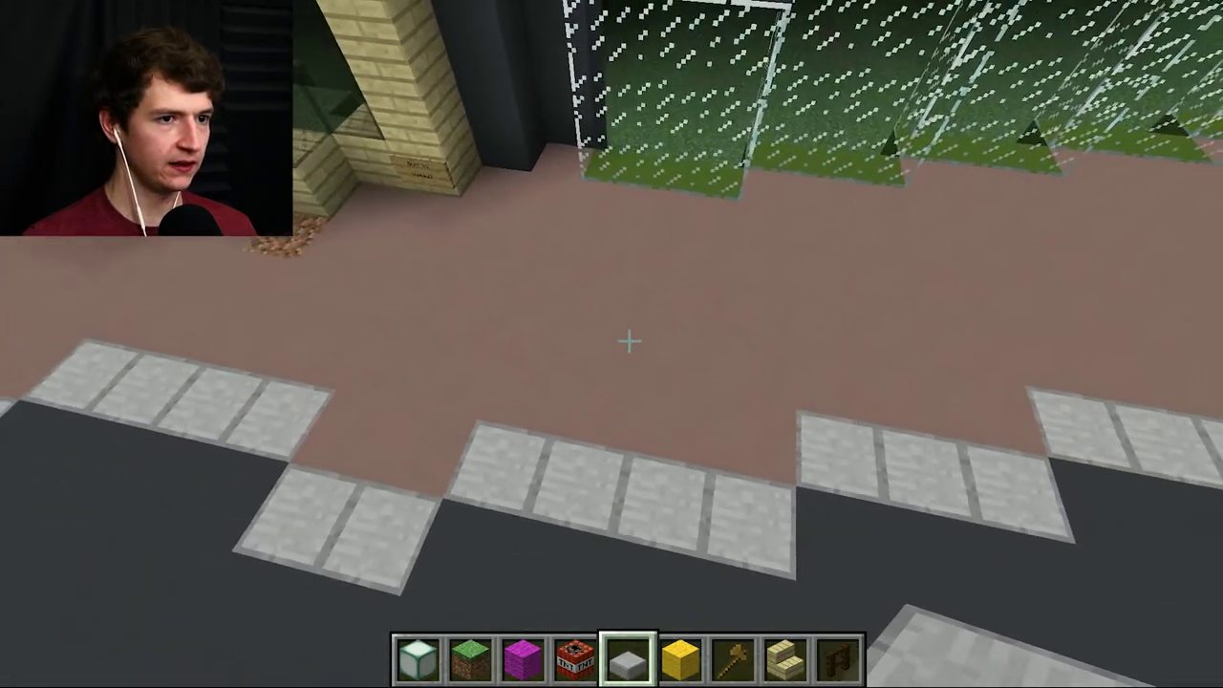
key("e")
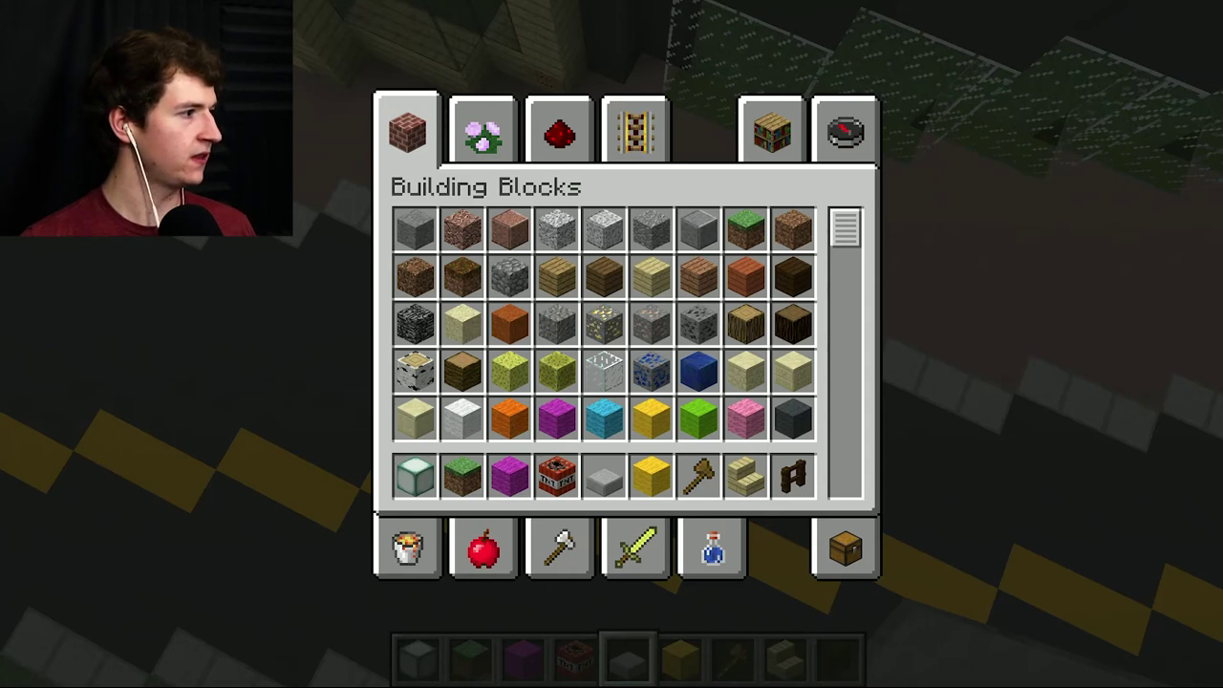
key("e")
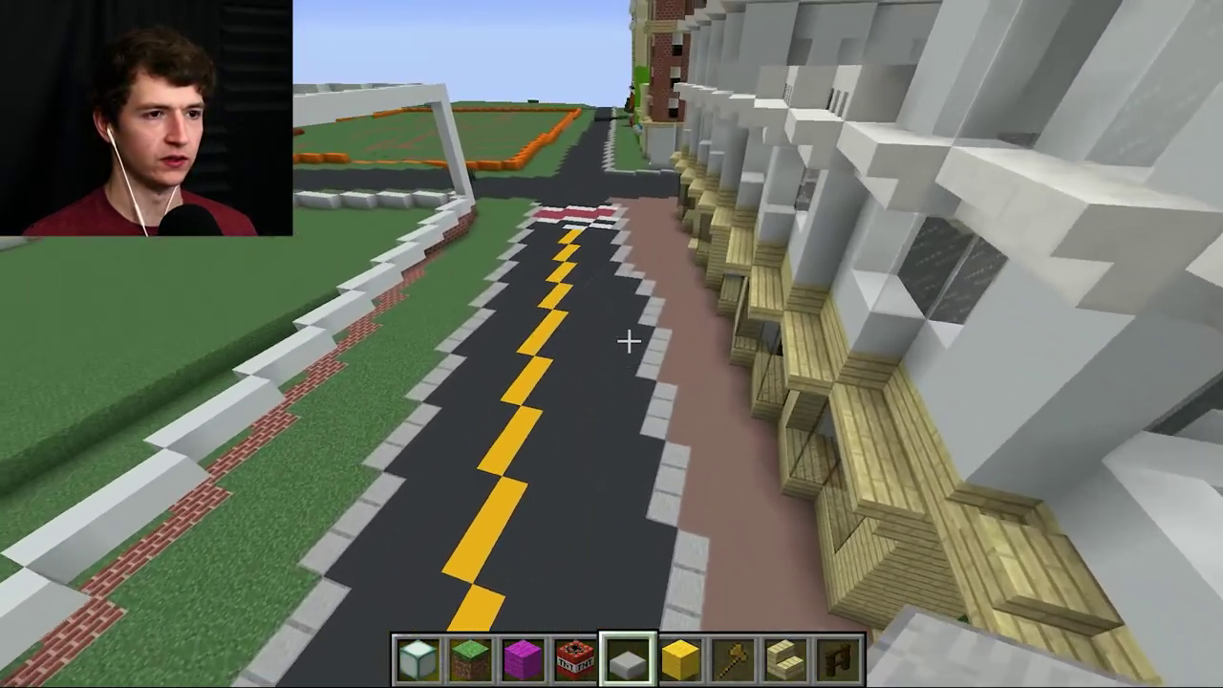
key("w")
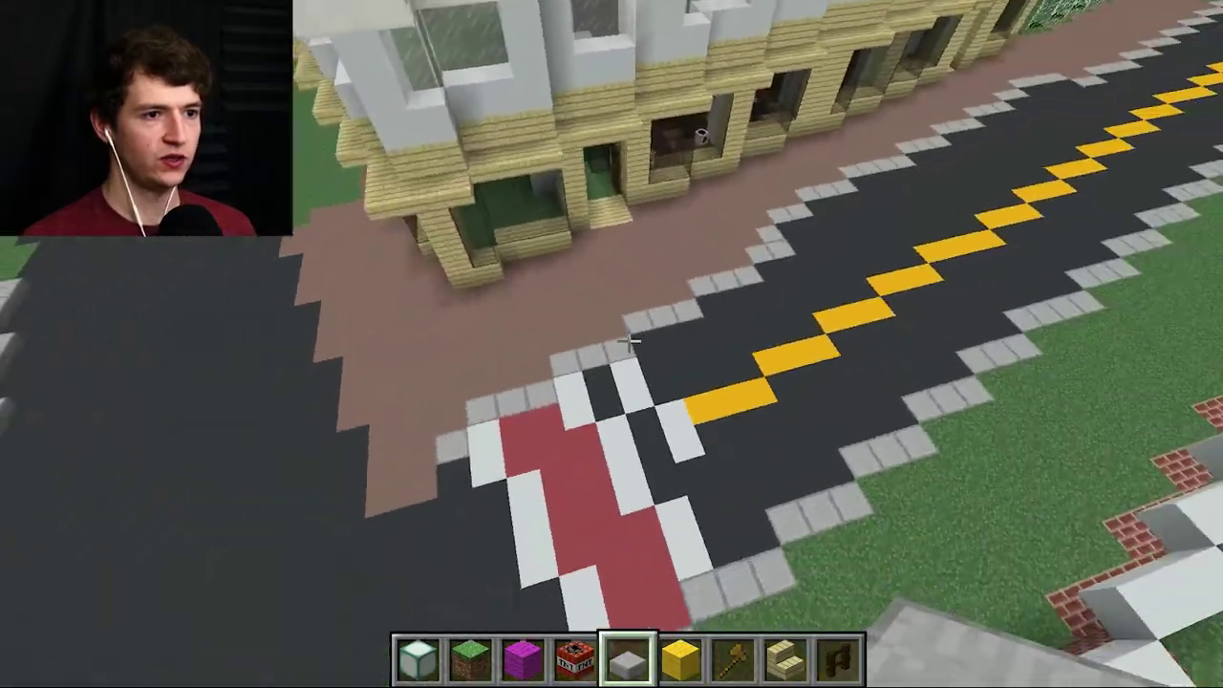
Step: Teleport to the coordinates 36.09813328673214, -80.24714263205688 with the tpll command
key("e")
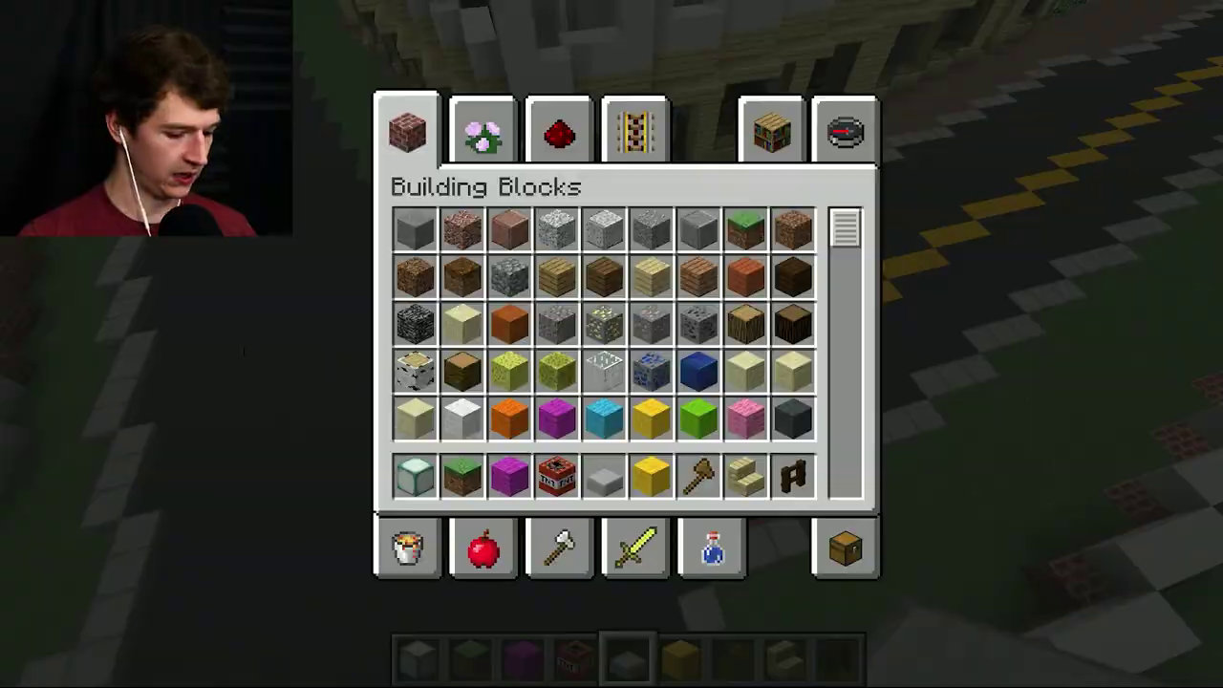
type("e/")
type("tpll")
type("36.09813328673214, -80.24714263205688")
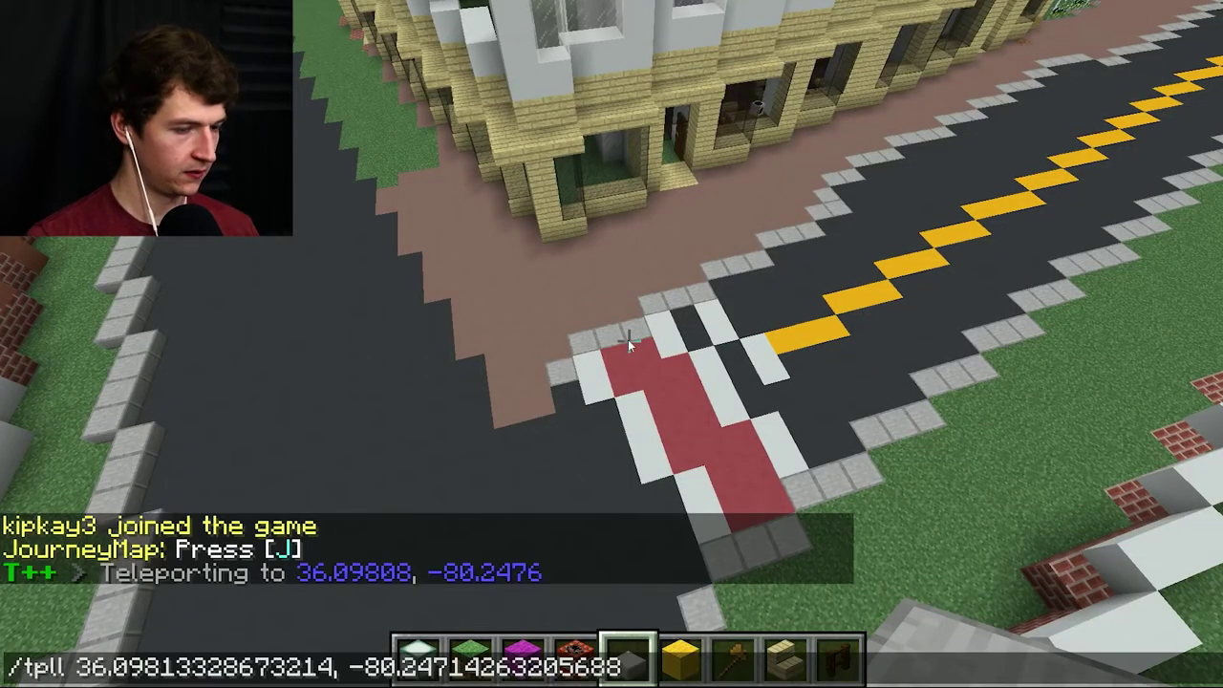
key("Return")
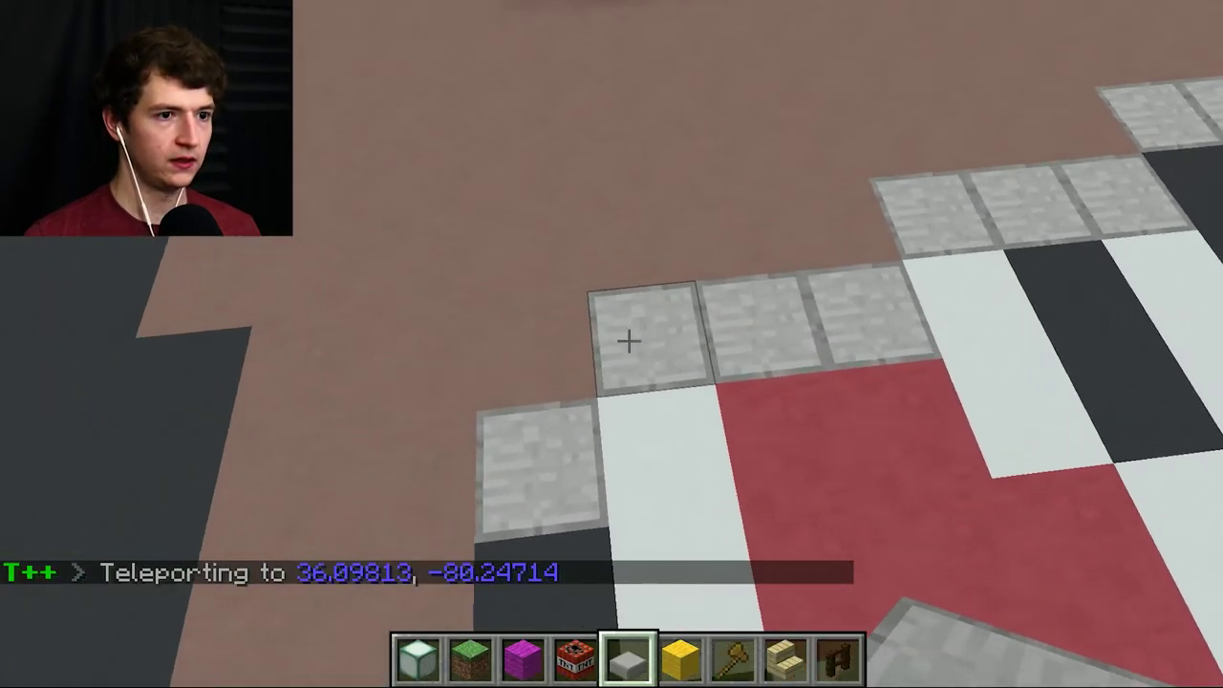
Step: Teleport to the next curb point at 36.09812815099507, -80.24712436890613 with tpll
key("e")
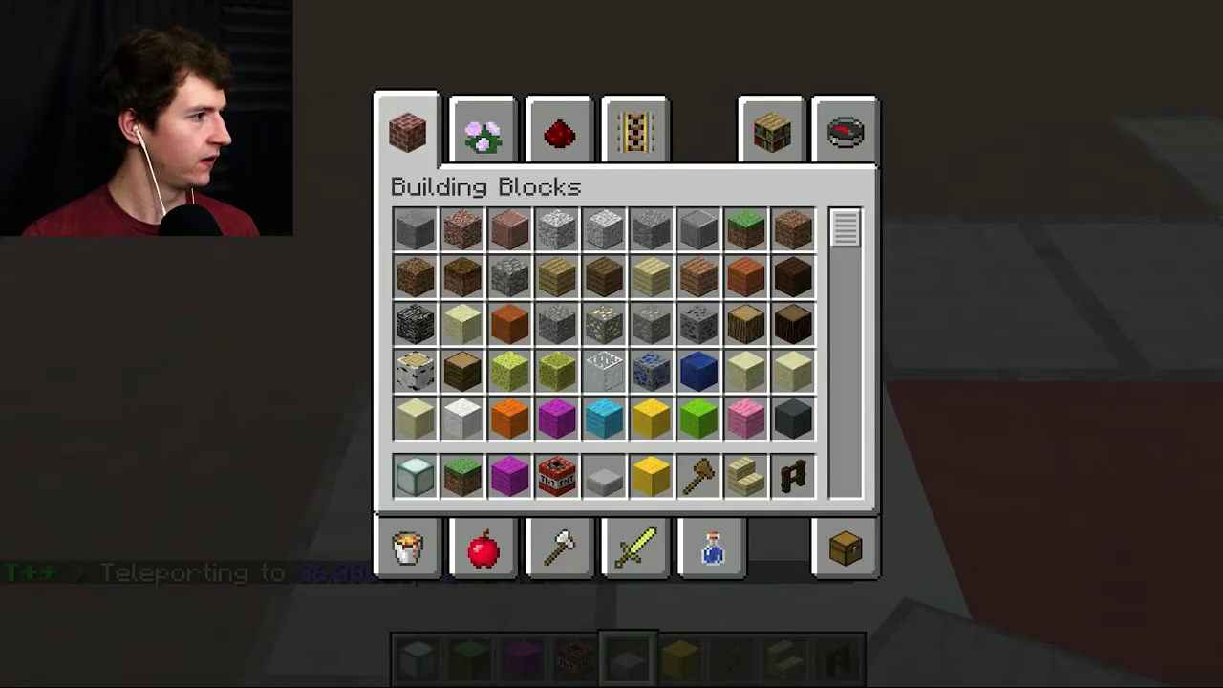
type("e")
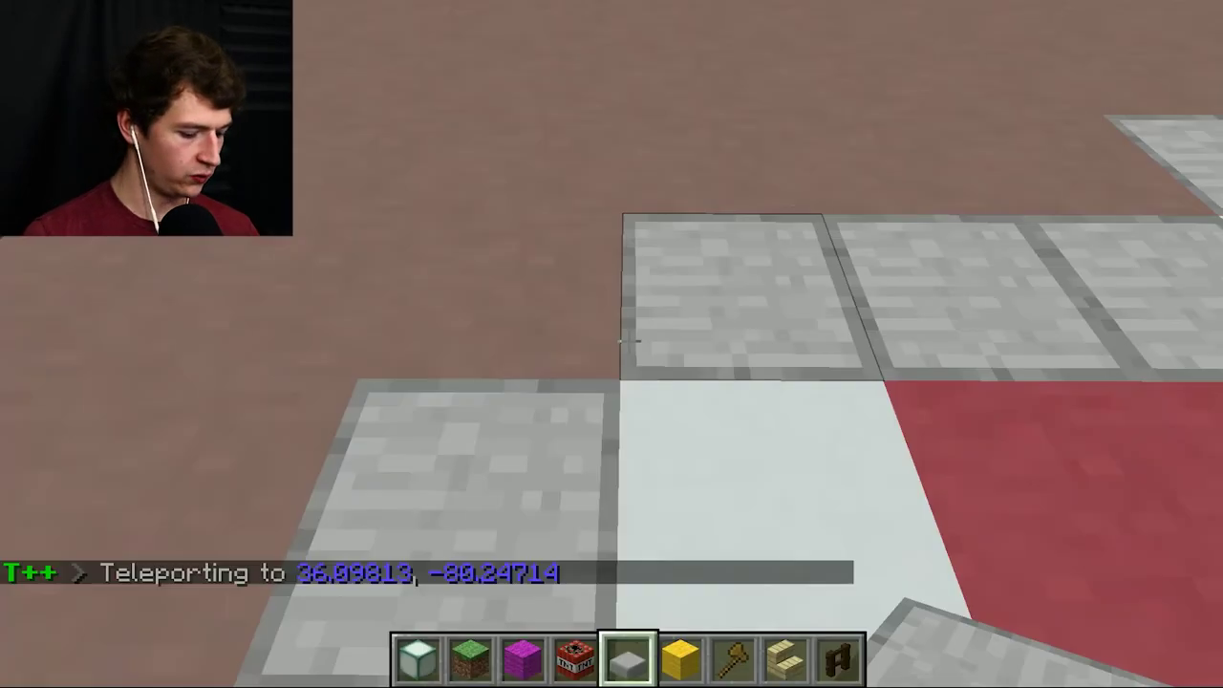
type("/tpll")
type("36.09812815099507, -80.24712436890613")
key("Return")
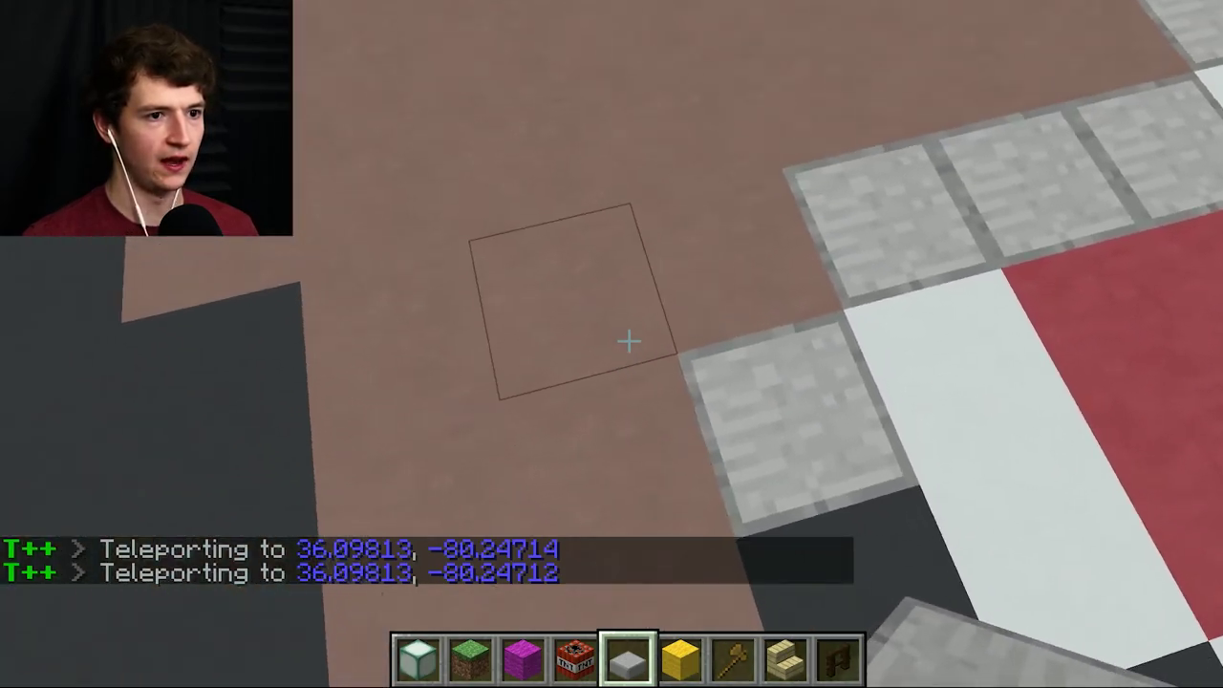
Step: Swap sidewalk blocks beside the crosswalk for stone curb slabs and patch the road side of the curb with gray concrete
left_click(628, 339)
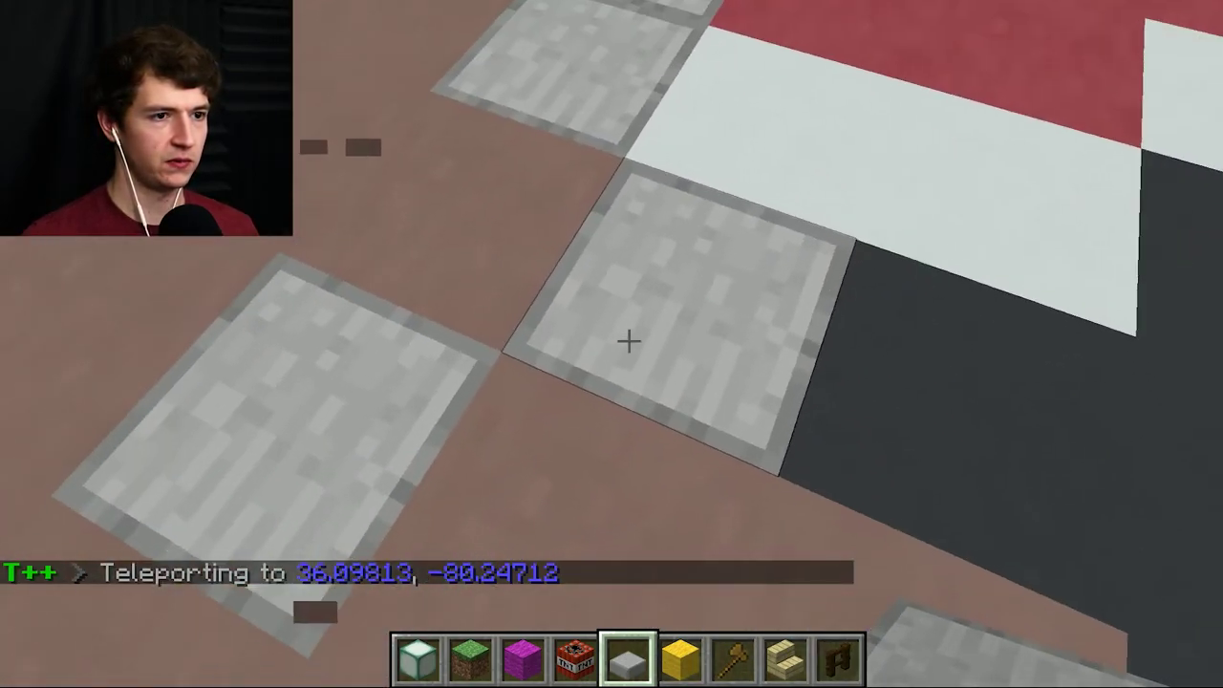
left_click(628, 339)
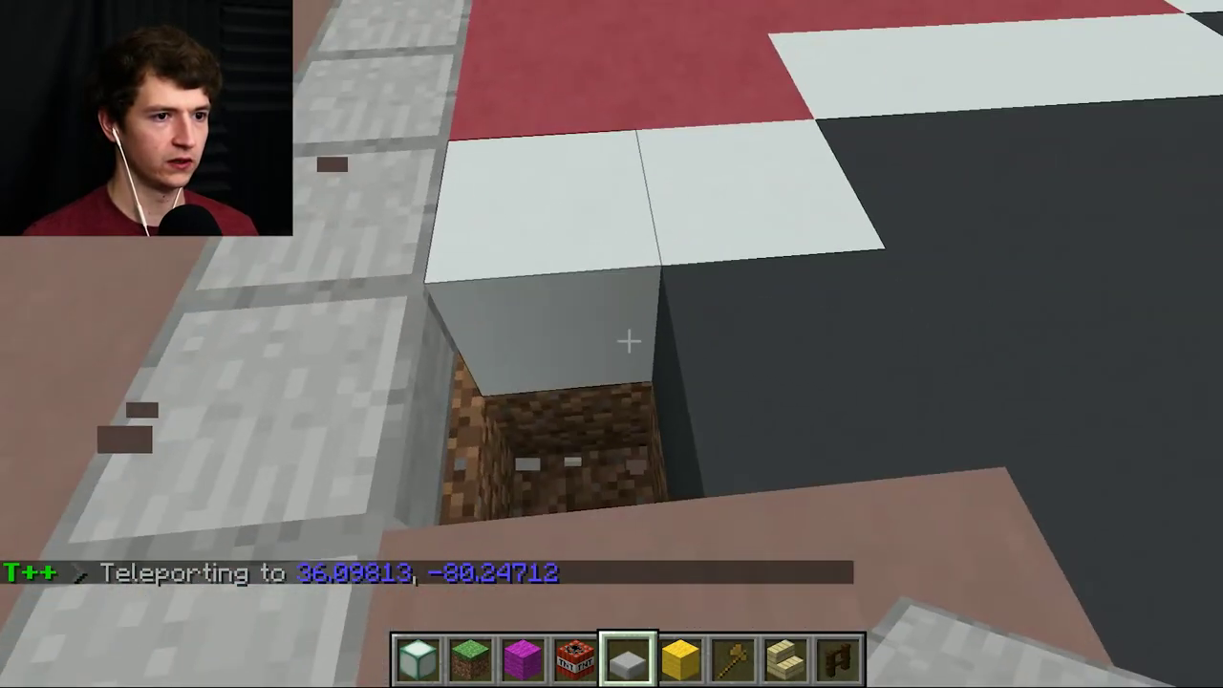
middle_click(628, 340)
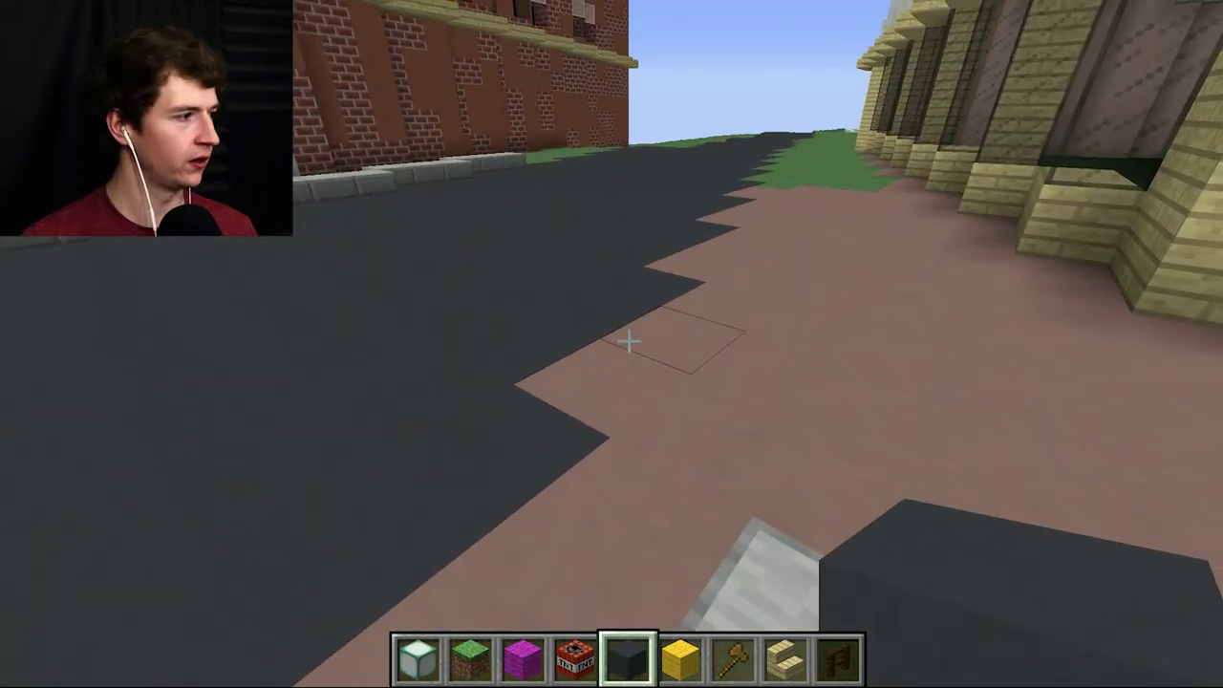
Step: Teleport to the curb point at 36.09811, -80.24711 with the tpll command
key("e")
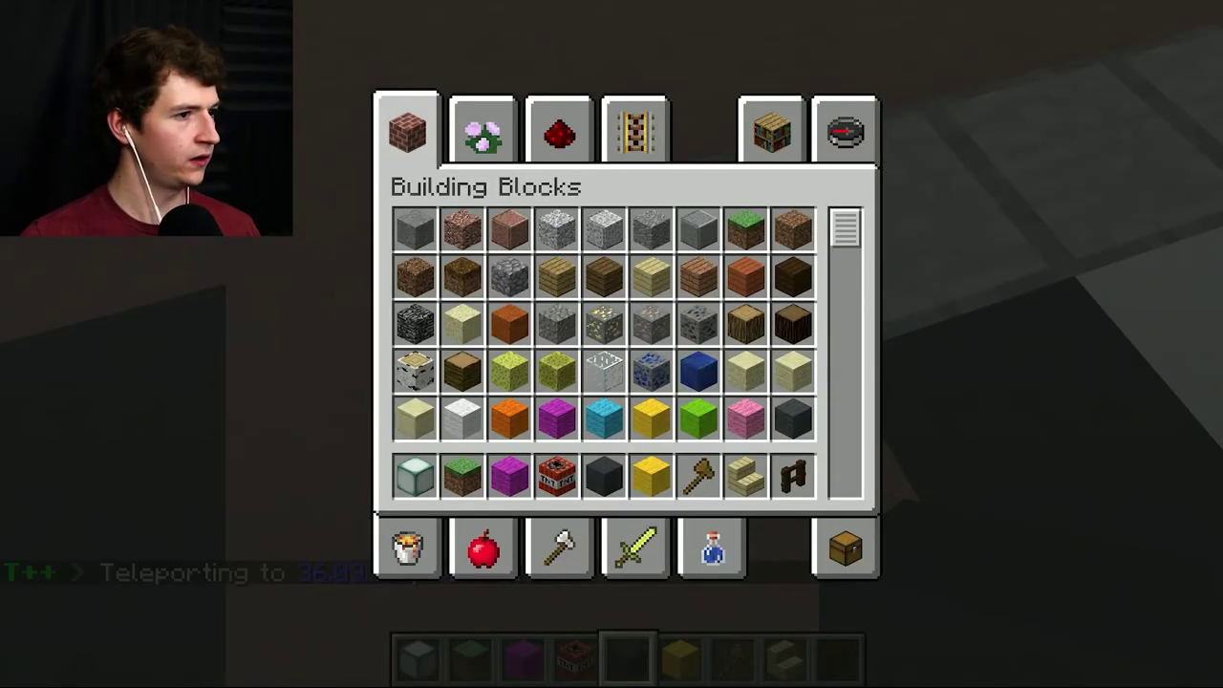
type("e/t")
type("pll")
type("36.09811, -80.24711")
key("Return")
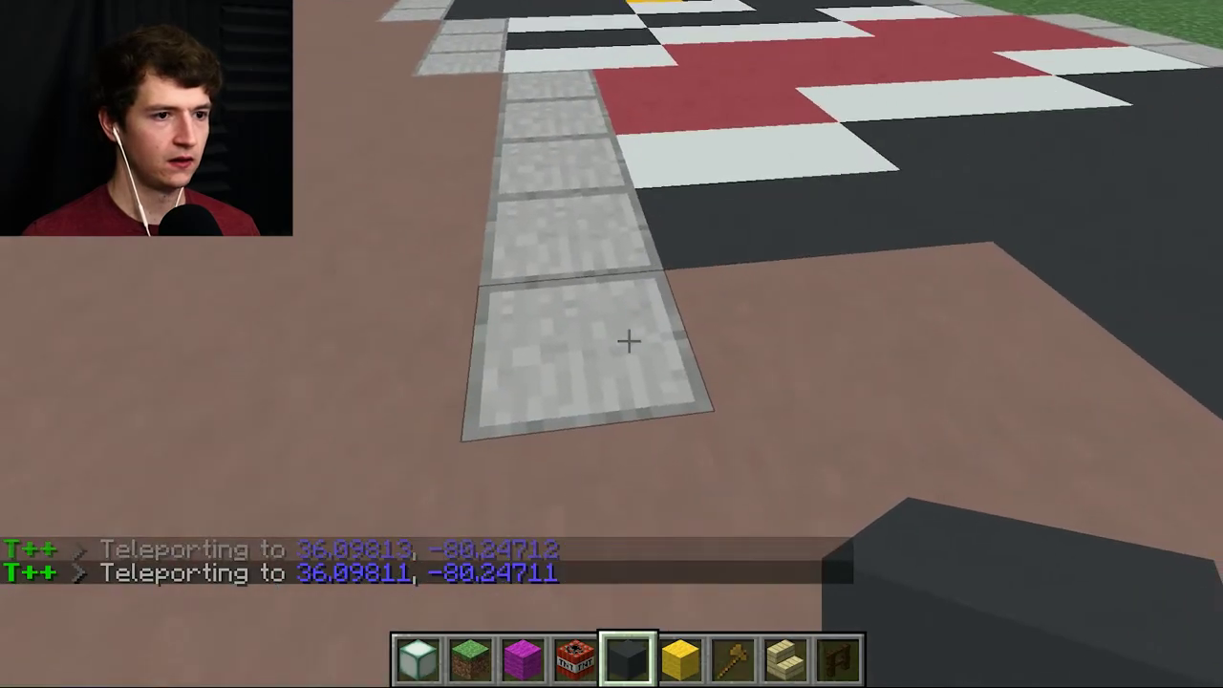
Step: Place a stone slab at the located curb point, teleport to 36.09811, -80.2471 and dig out the sidewalk block there
middle_click(629, 341)
right_click(629, 341)
key("e")
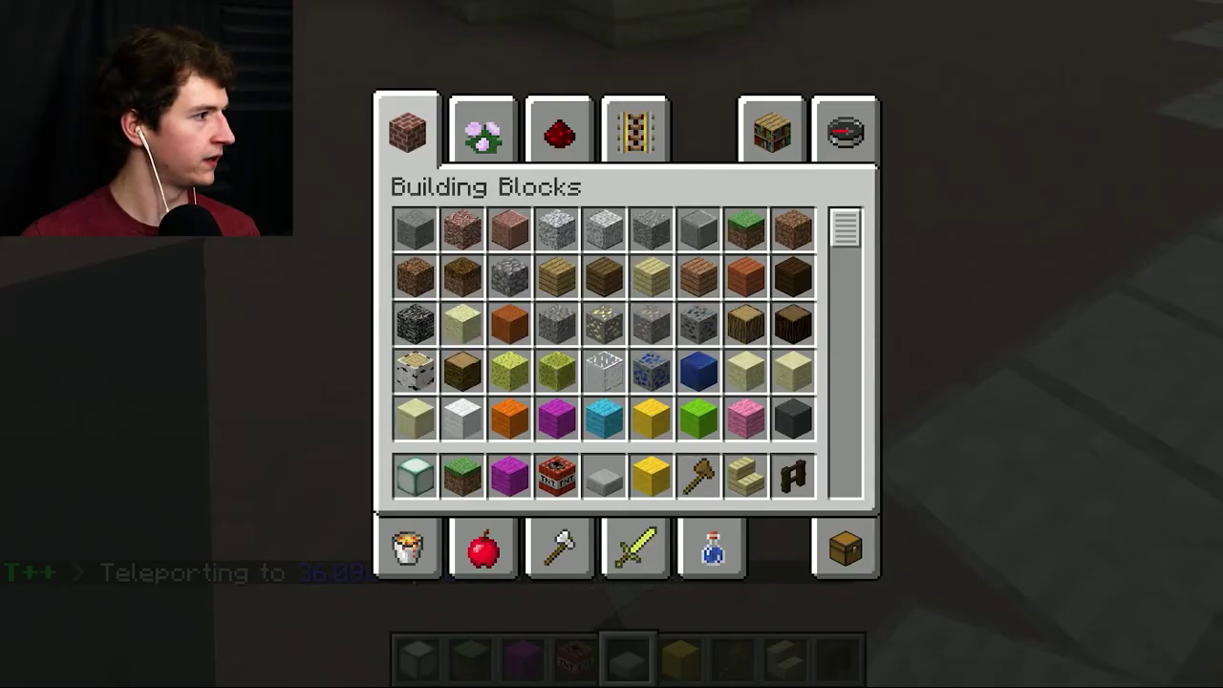
key("e")
left_click(628, 341)
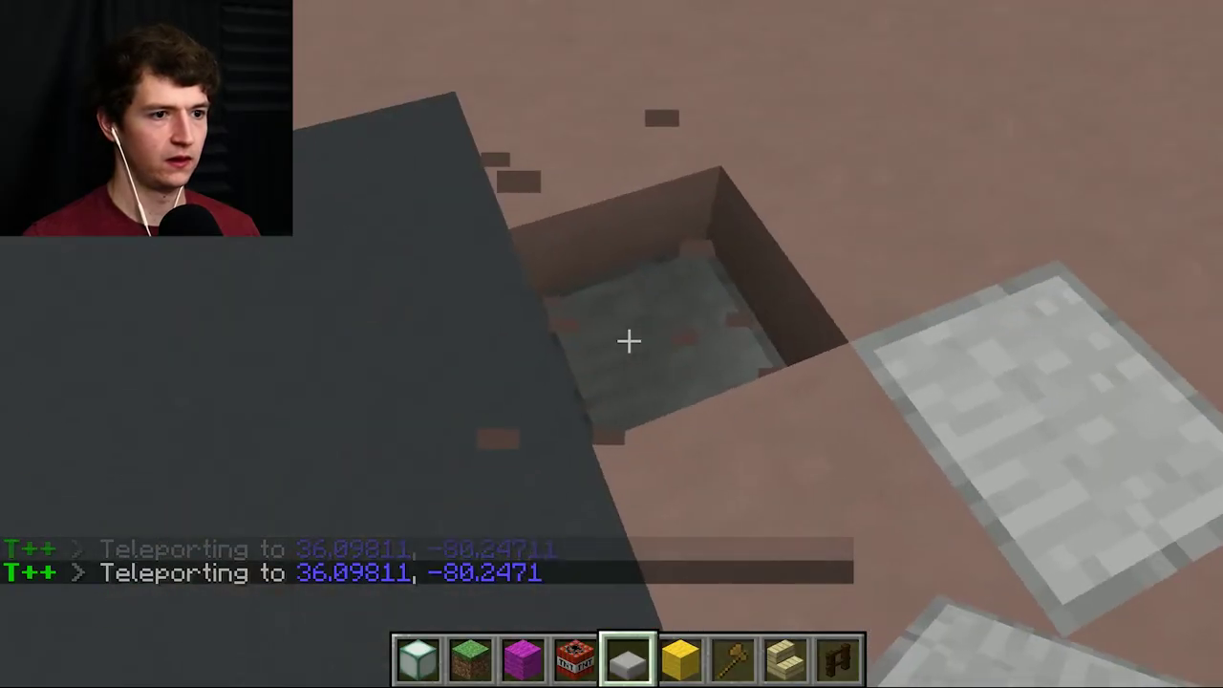
Step: Teleport to 36.0981, -80.2471 and 36.09809, -80.2471, replacing the sidewalk block at the road edge with a stone slab
key("e")
key("e")
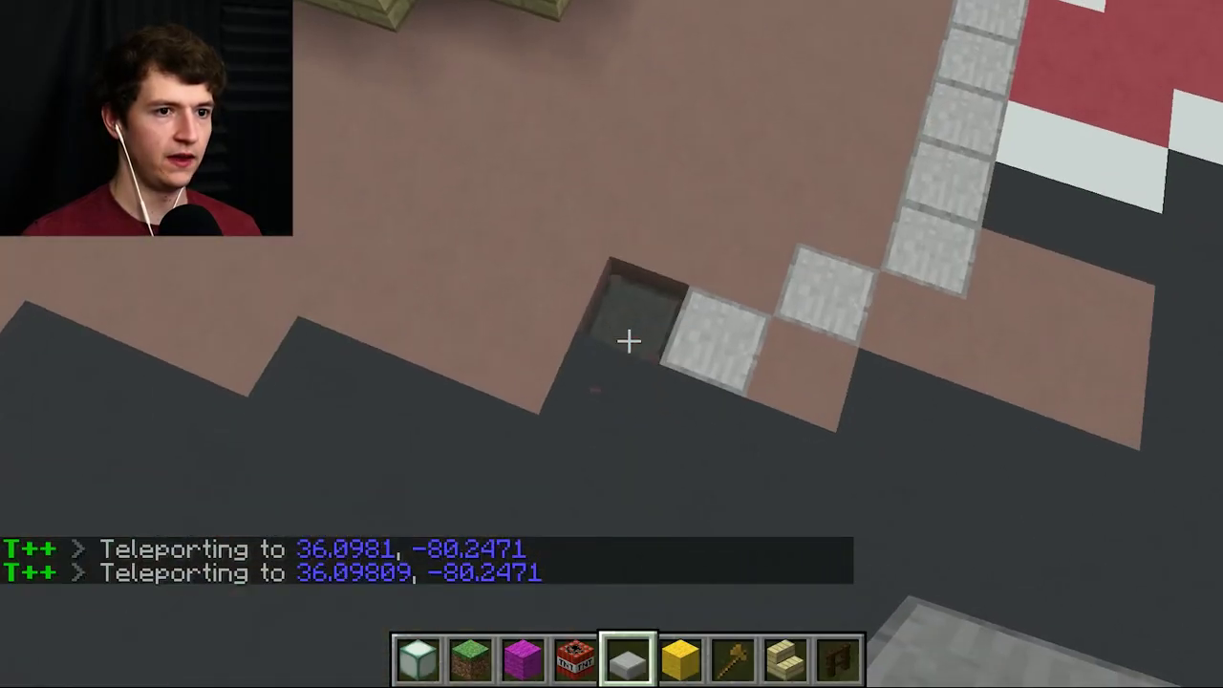
right_click(628, 341)
key("space")
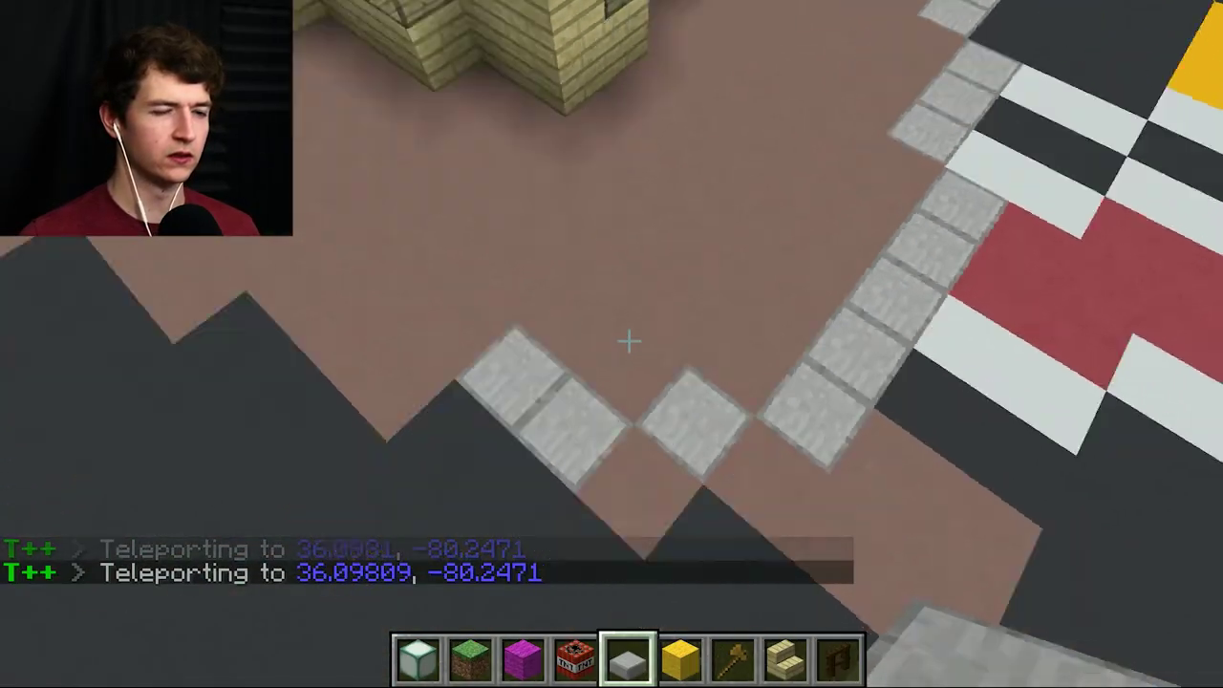
Step: Teleport to the side-street curb point at 36.09806, -80.24709 with the tpll command
type("e")
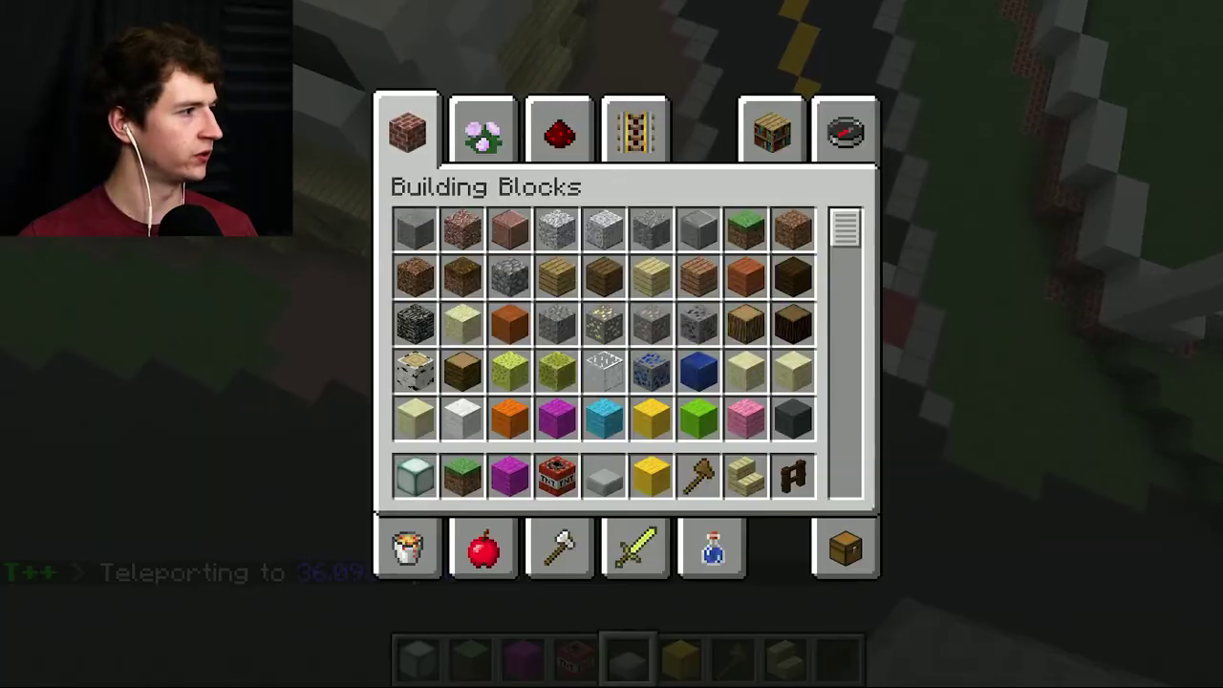
type("e/tpll")
key("ctrl+v")
key("Return")
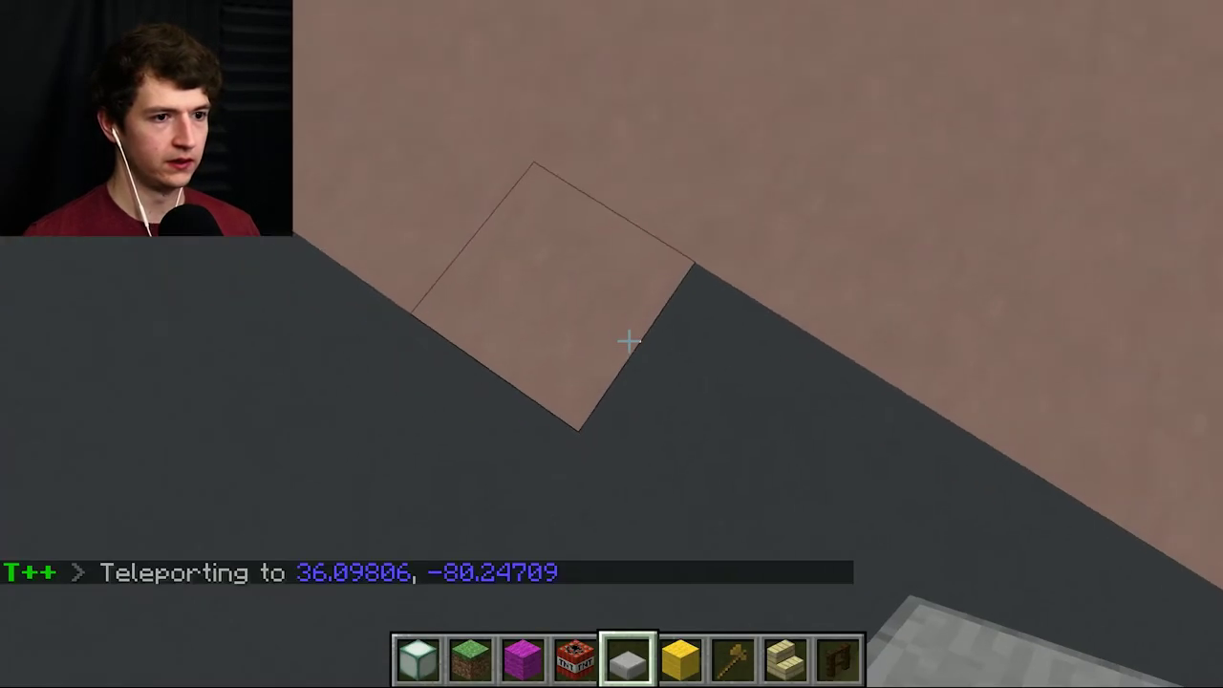
Step: Replace sidewalk blocks along the side street with stone slabs, linking the located point to the corner curb
key("shift")
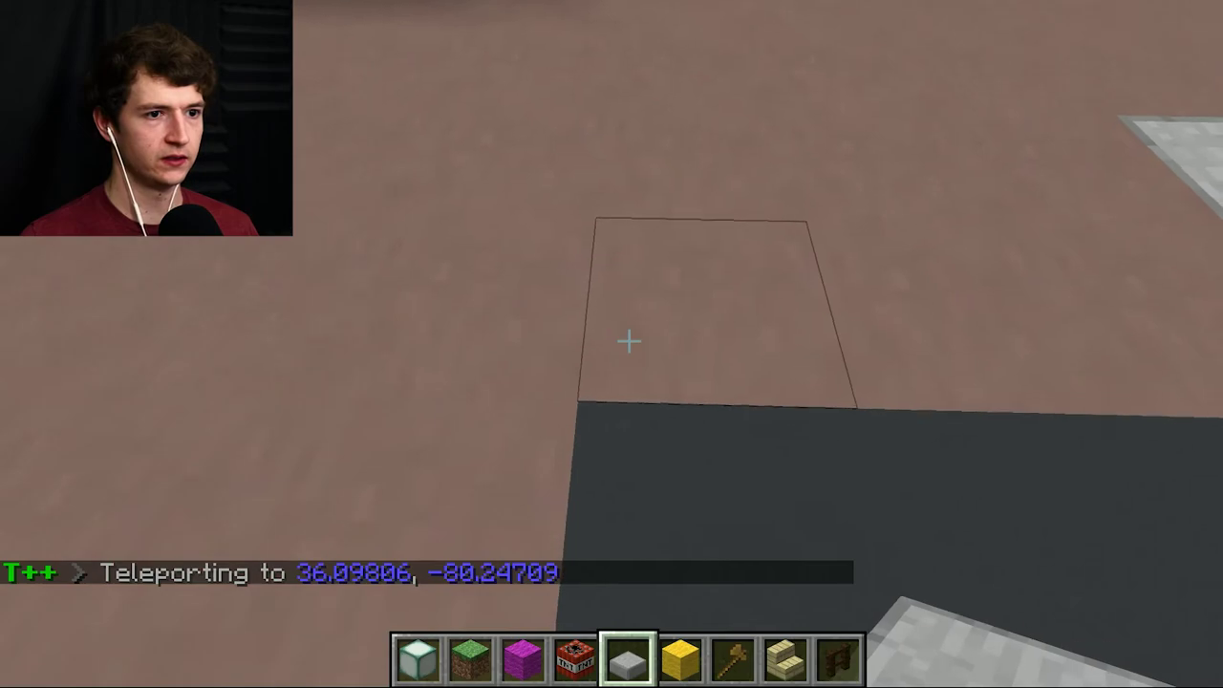
left_click(628, 341)
right_click(628, 341)
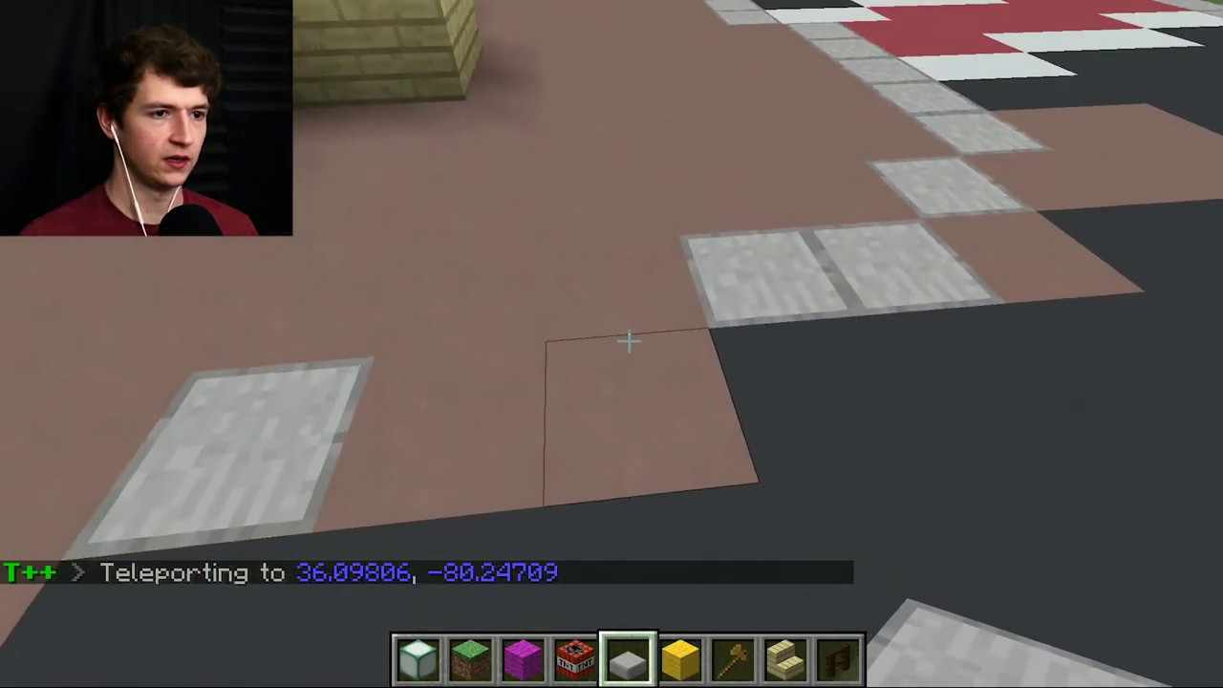
left_click(629, 341)
right_click(629, 341)
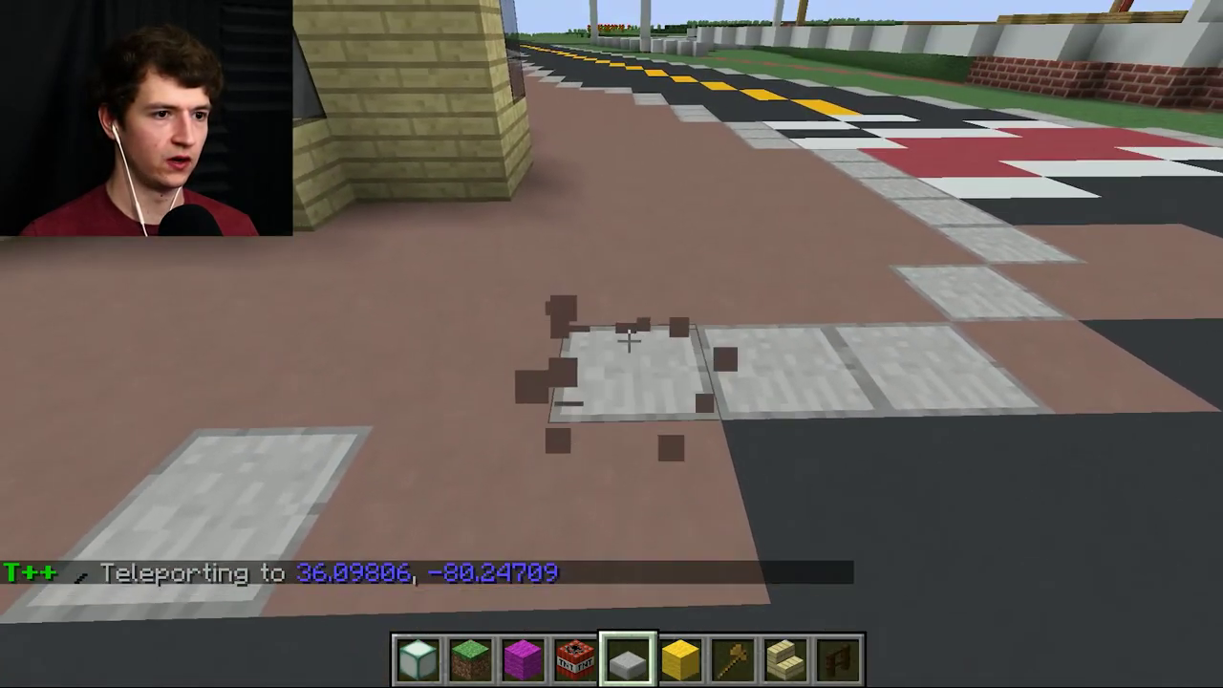
left_click(629, 341)
right_click(628, 341)
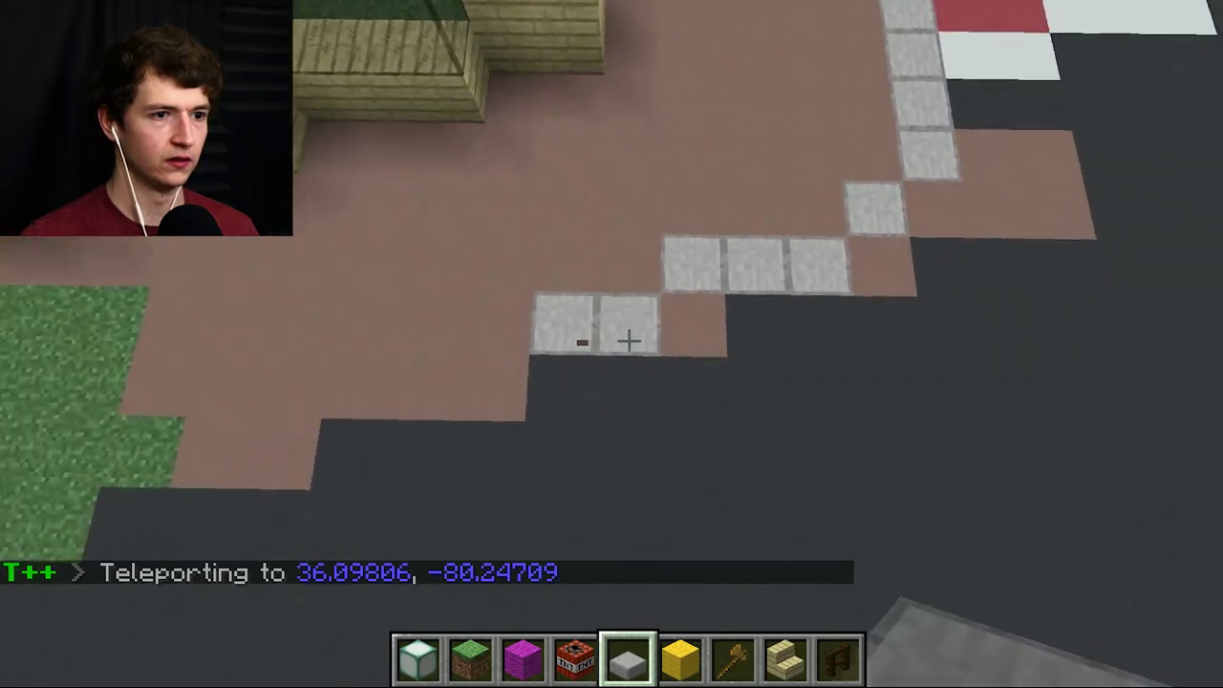
Step: Replace sidewalk blocks at the street corner with stone slabs to close the curb bend near the red crosswalk
key("space")
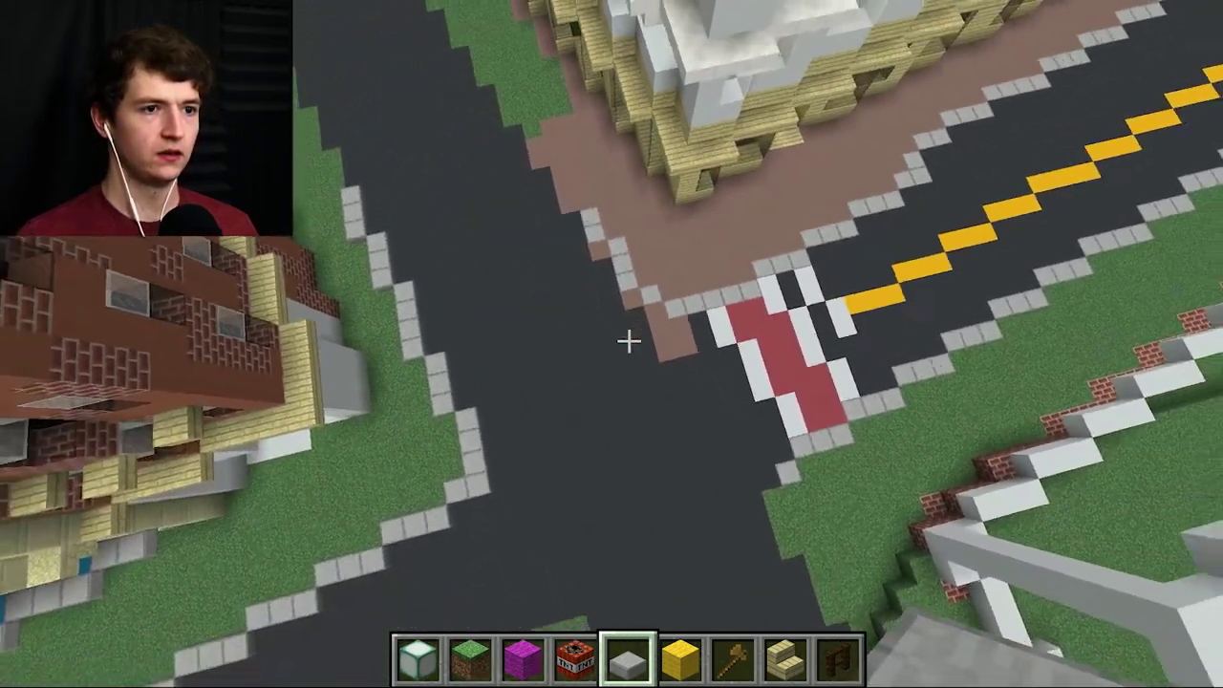
key("space")
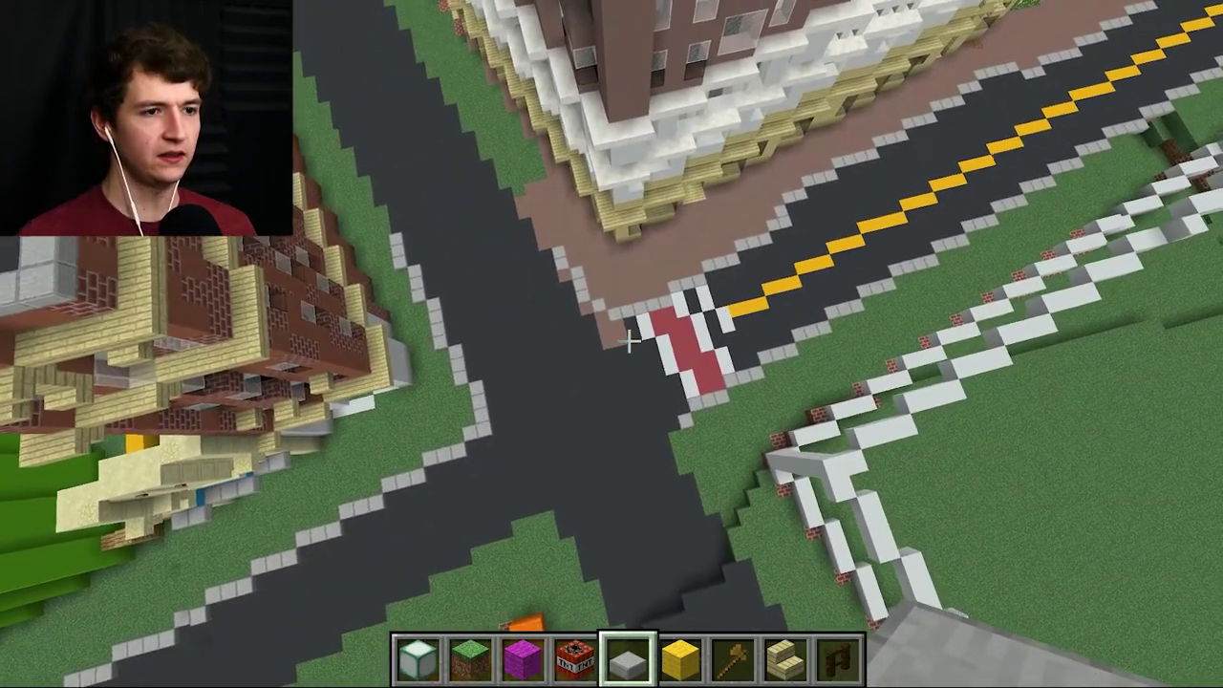
key("shift")
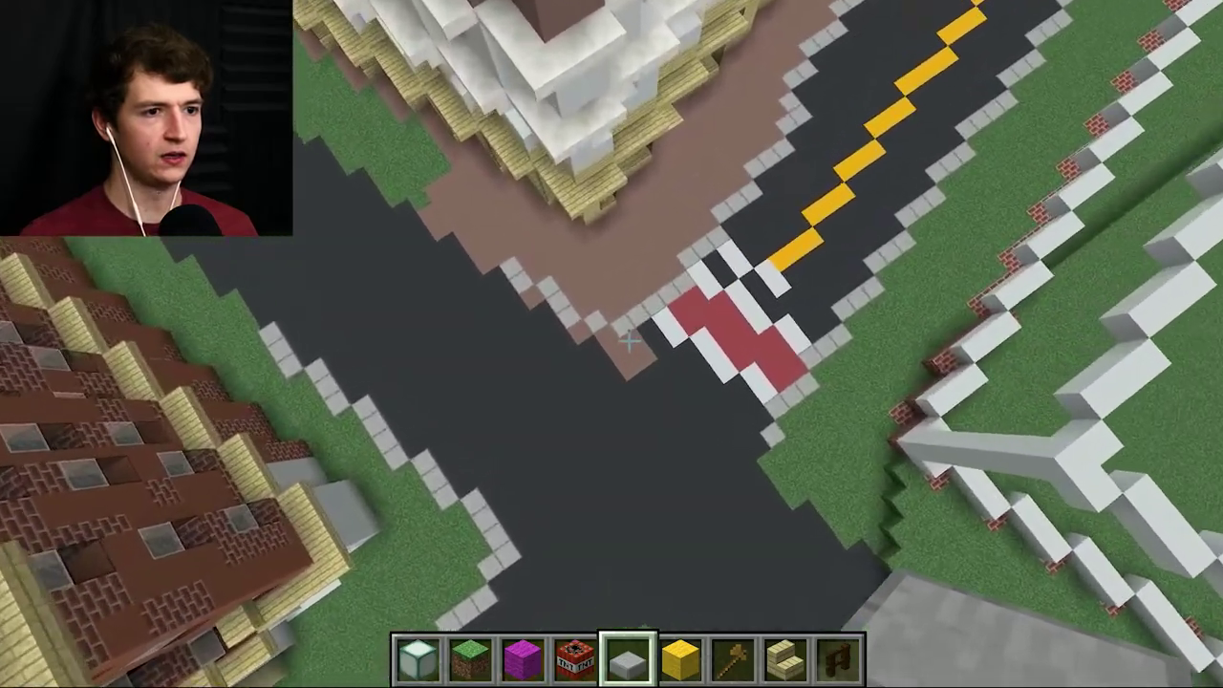
key("shift")
left_click(628, 341)
right_click(629, 341)
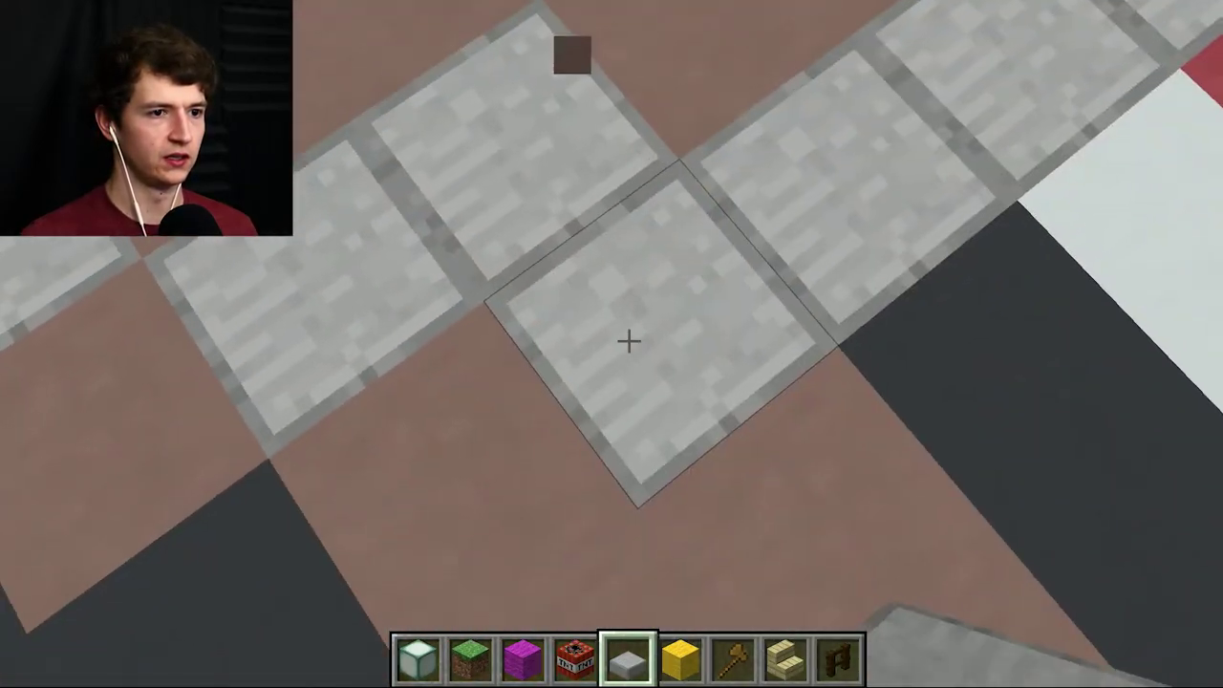
Step: Replace the outermost slab in the inner angle of the corner curb with gray concrete
left_click(628, 341)
middle_click(629, 341)
right_click(629, 341)
right_click(628, 341)
left_click(628, 341)
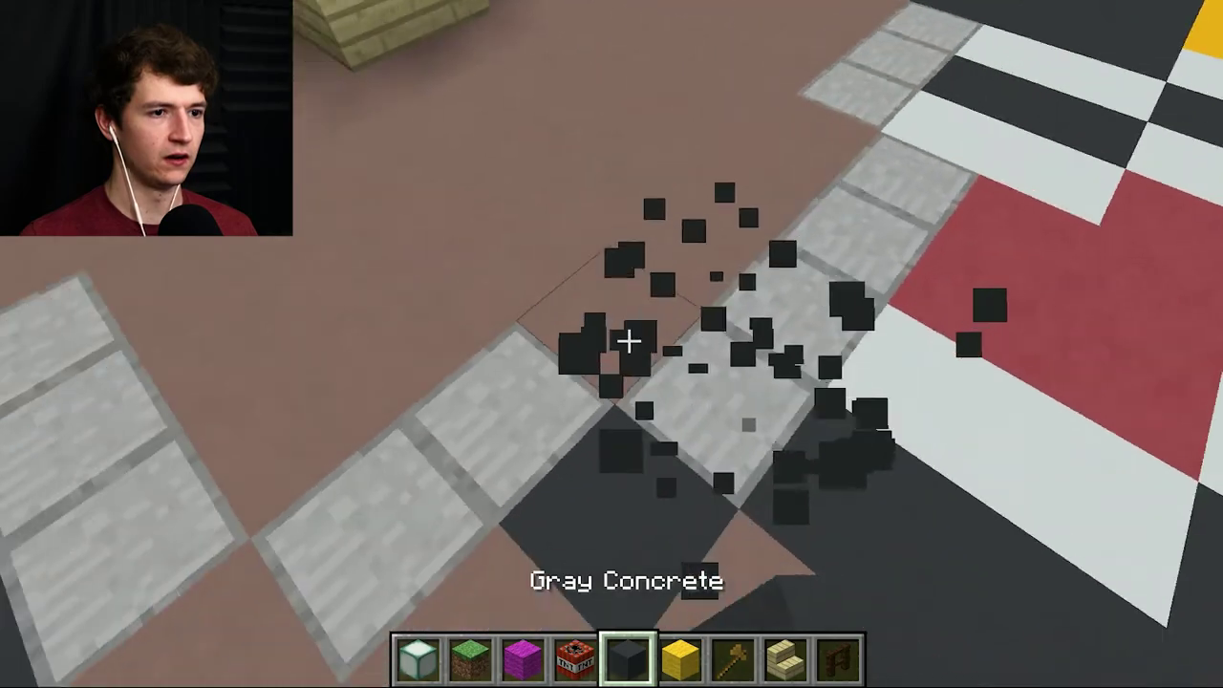
Step: Replace the leftover sidewalk blocks outside the curb, at the corner and along the side street, with gray concrete
key("space")
key("space")
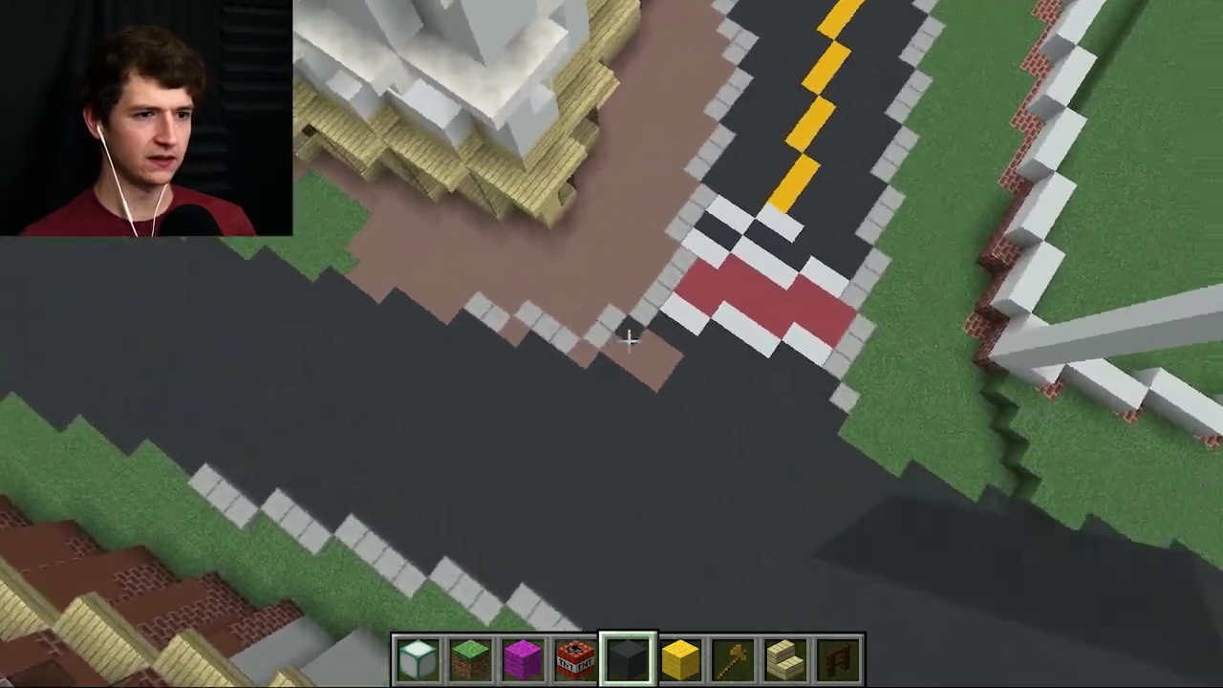
key("shift")
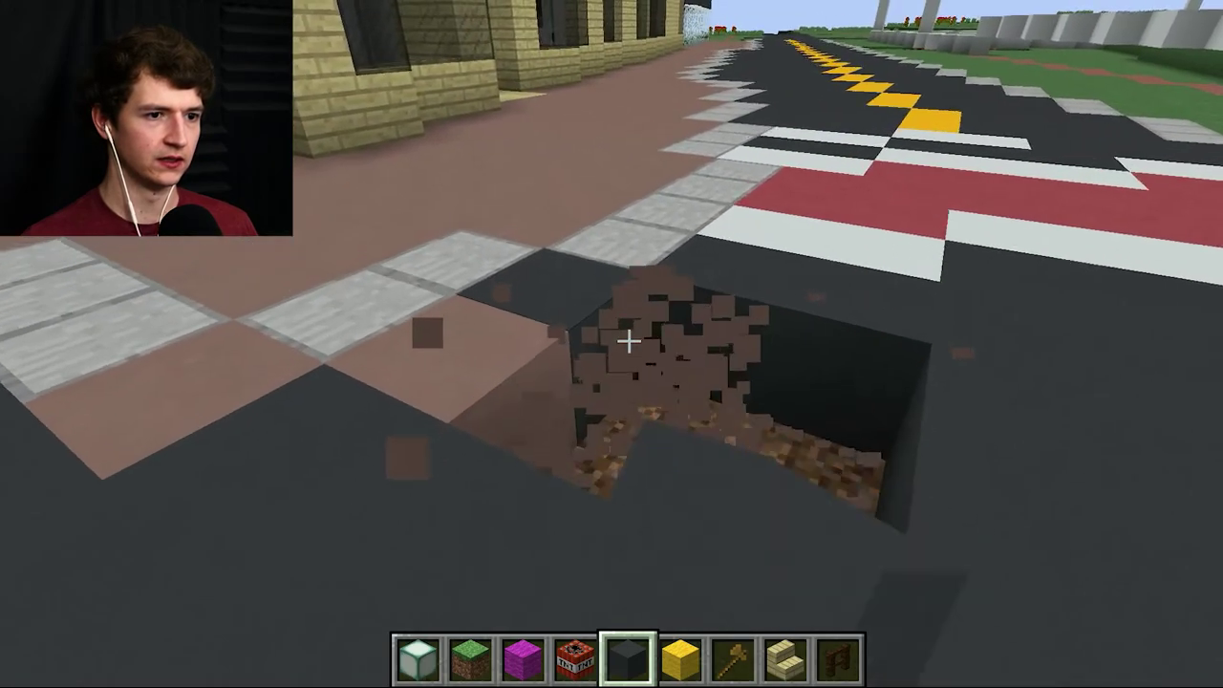
left_click(628, 341)
right_click(628, 341)
right_click(628, 341)
right_click(629, 341)
right_click(629, 341)
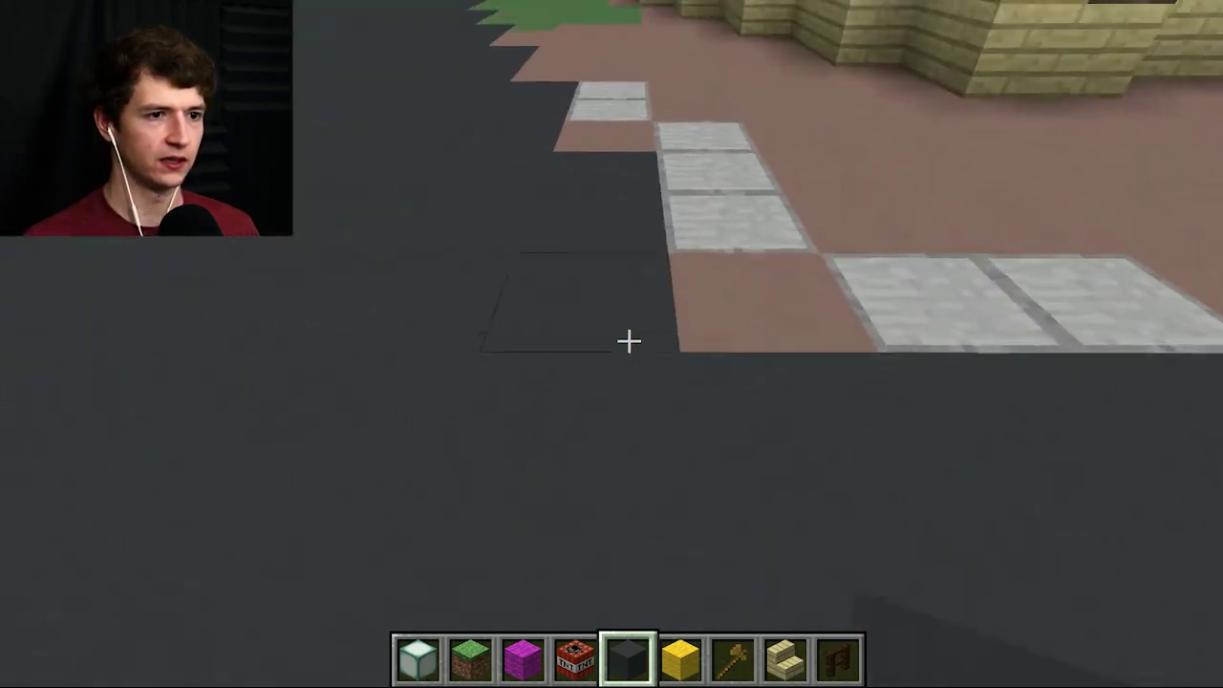
key("w")
left_click(629, 341)
right_click(629, 341)
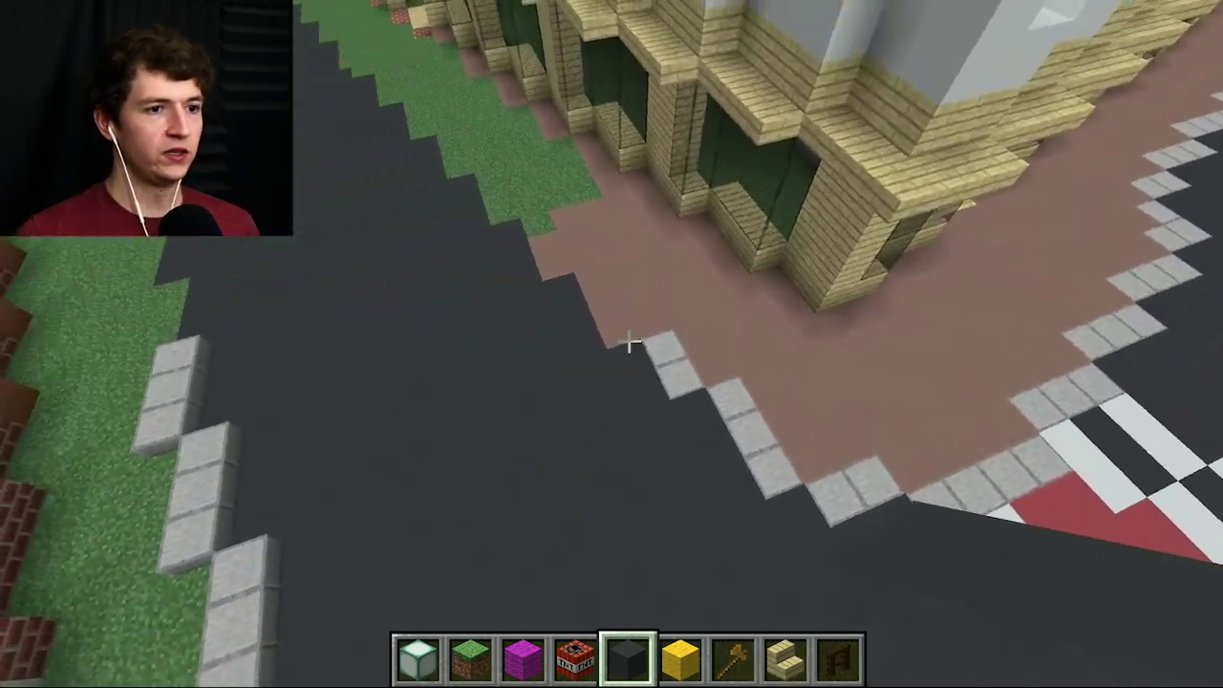
Step: Examine the side street from above, including the new corner curb and the uncurbed sidewalk and grass edge
key("shift")
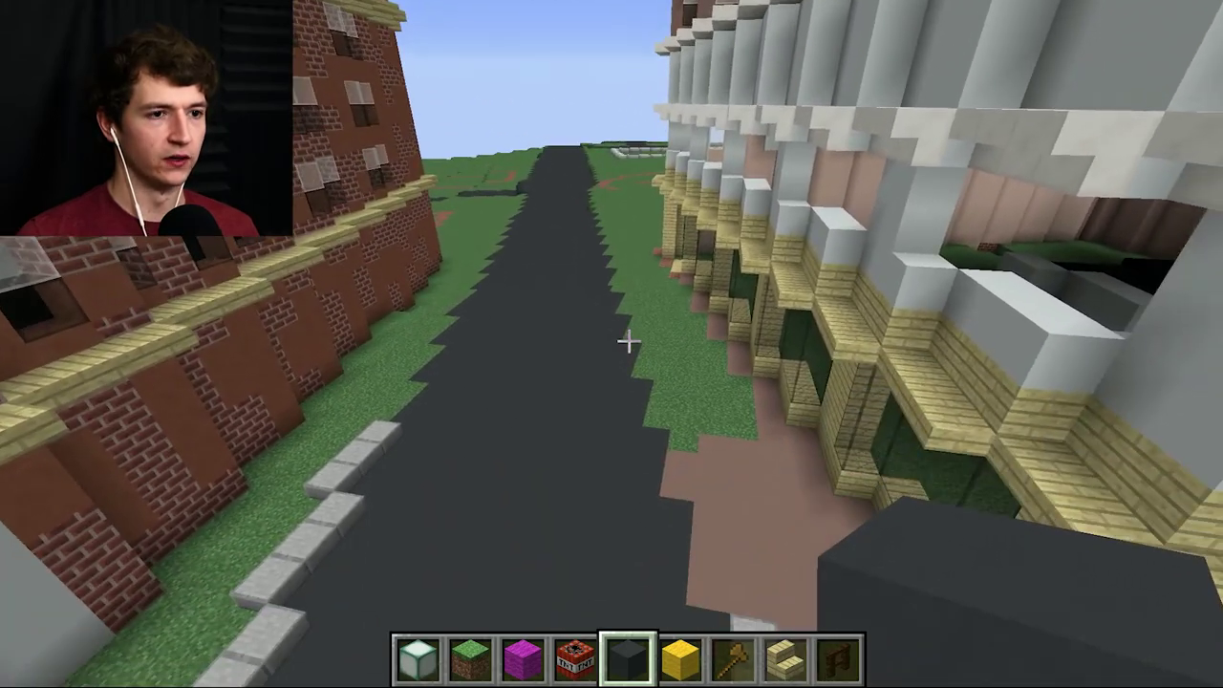
key("w")
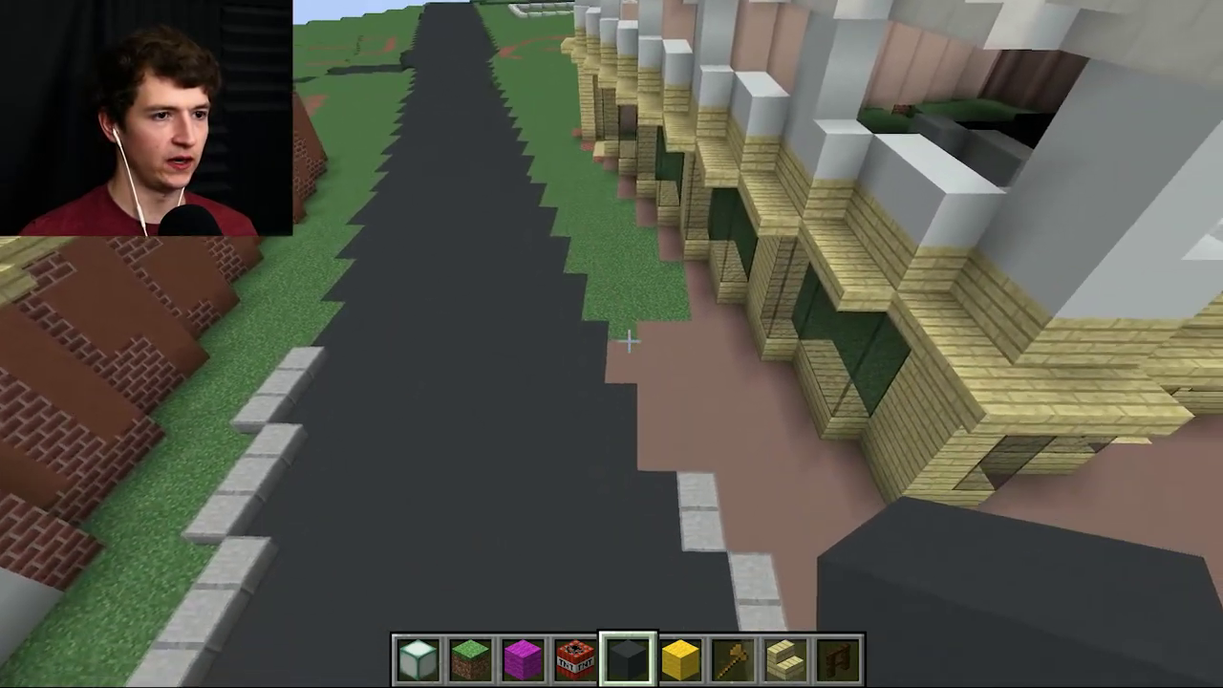
key("a")
key("s")
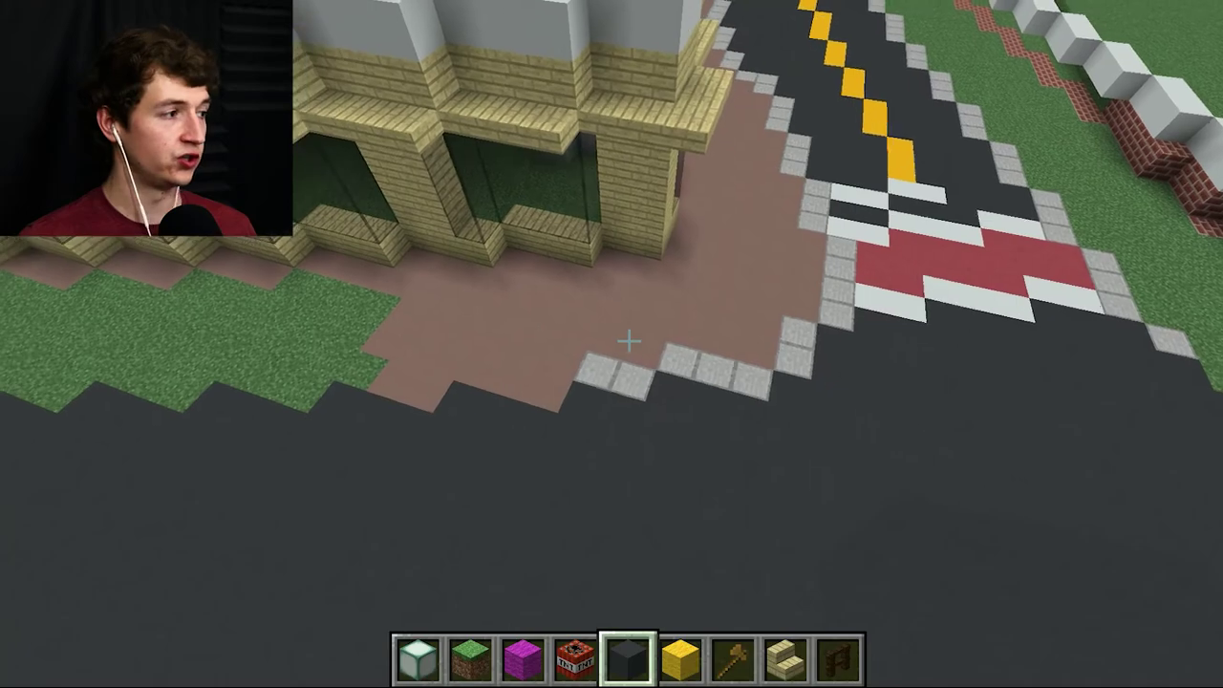
key("s")
key("d")
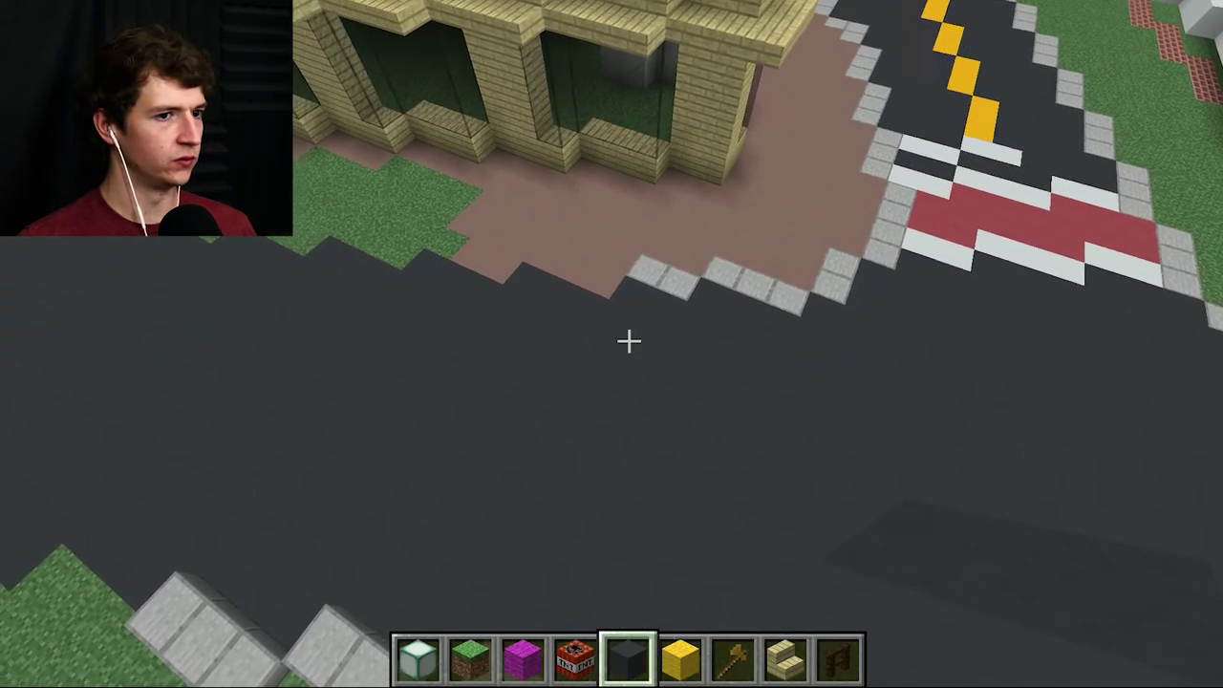
key("a")
mouse_move(629, 341)
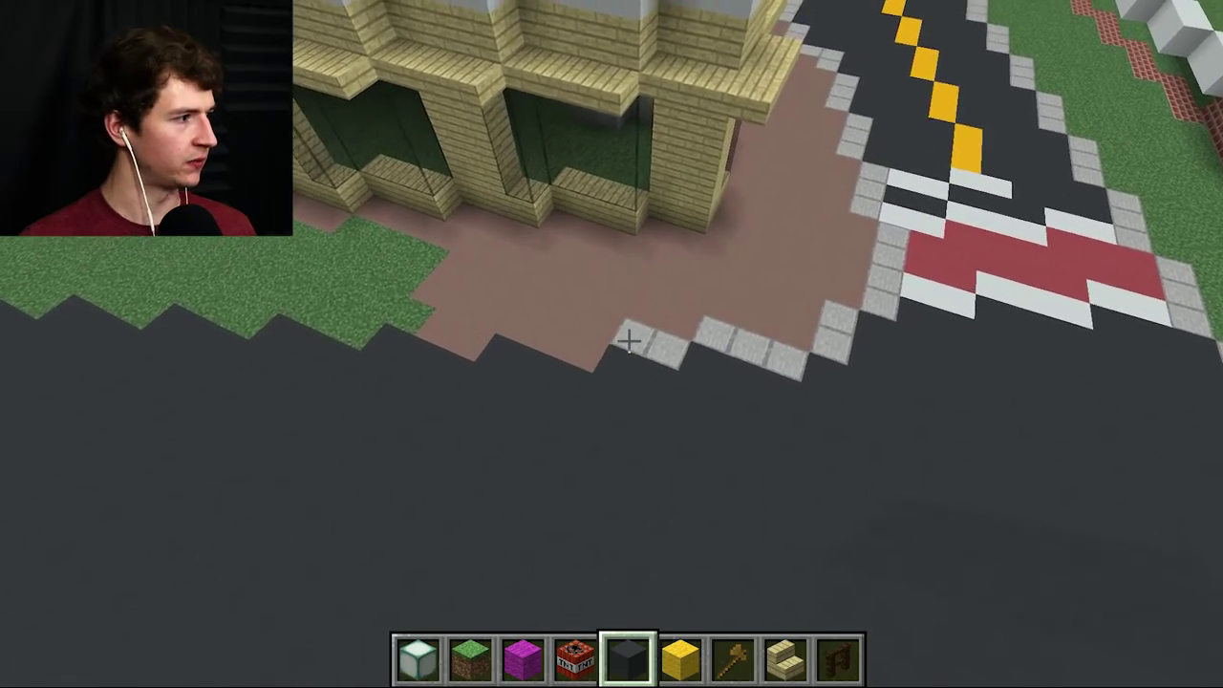
Step: Extend the side-street curb with stone slabs at 36.09804, -80.24711 and replace the sidewalk block just outside its end with gray concrete
key("e")
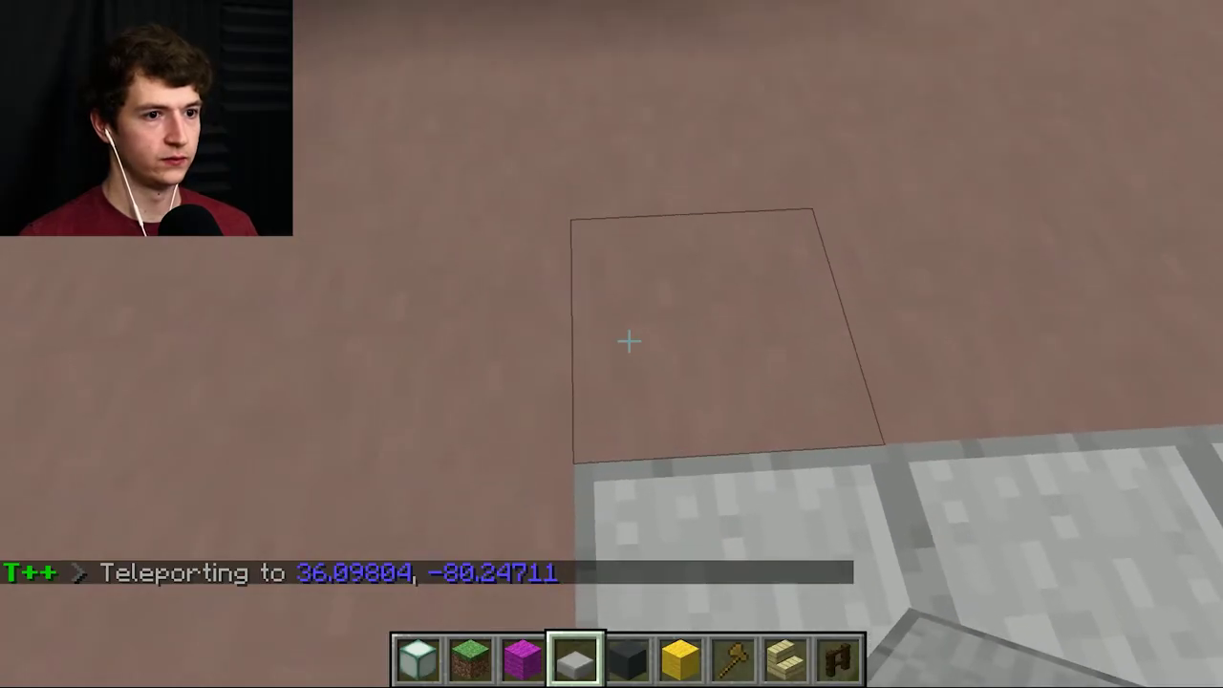
mouse_move(628, 341)
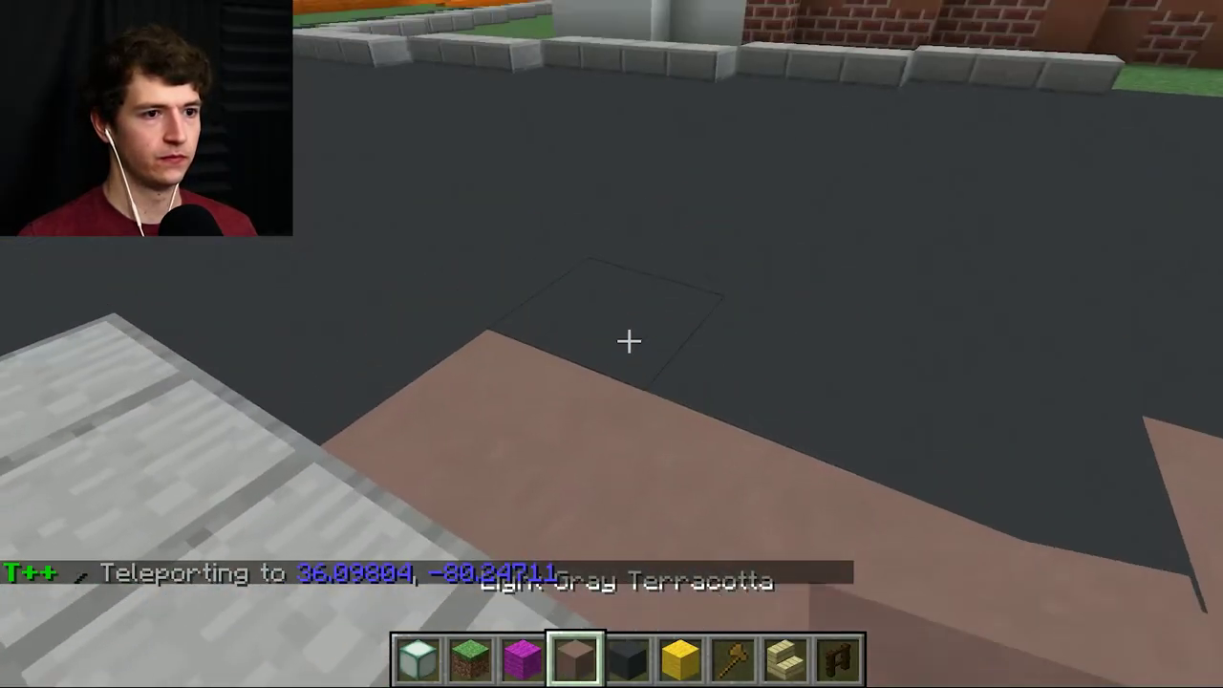
scroll(629, 341, "down", 1)
left_click(628, 341)
right_click(629, 341)
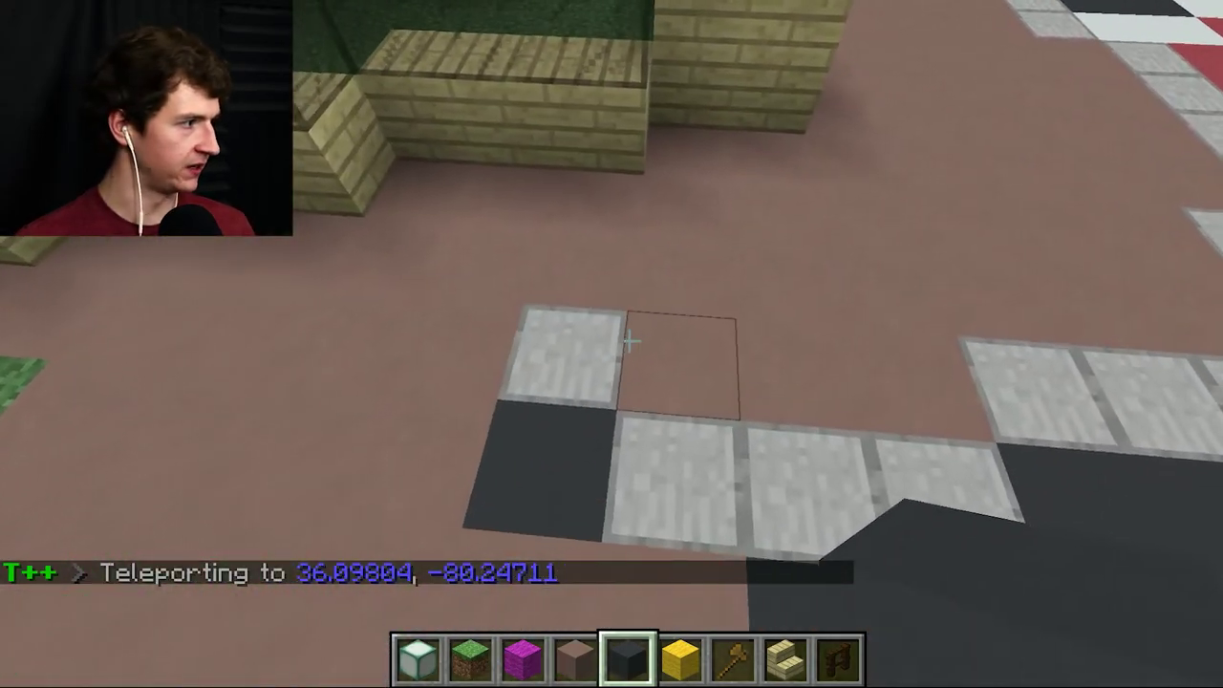
Step: Teleport with tpll to the coordinates 36.09773824365242, -80.24705559971352
key("e")
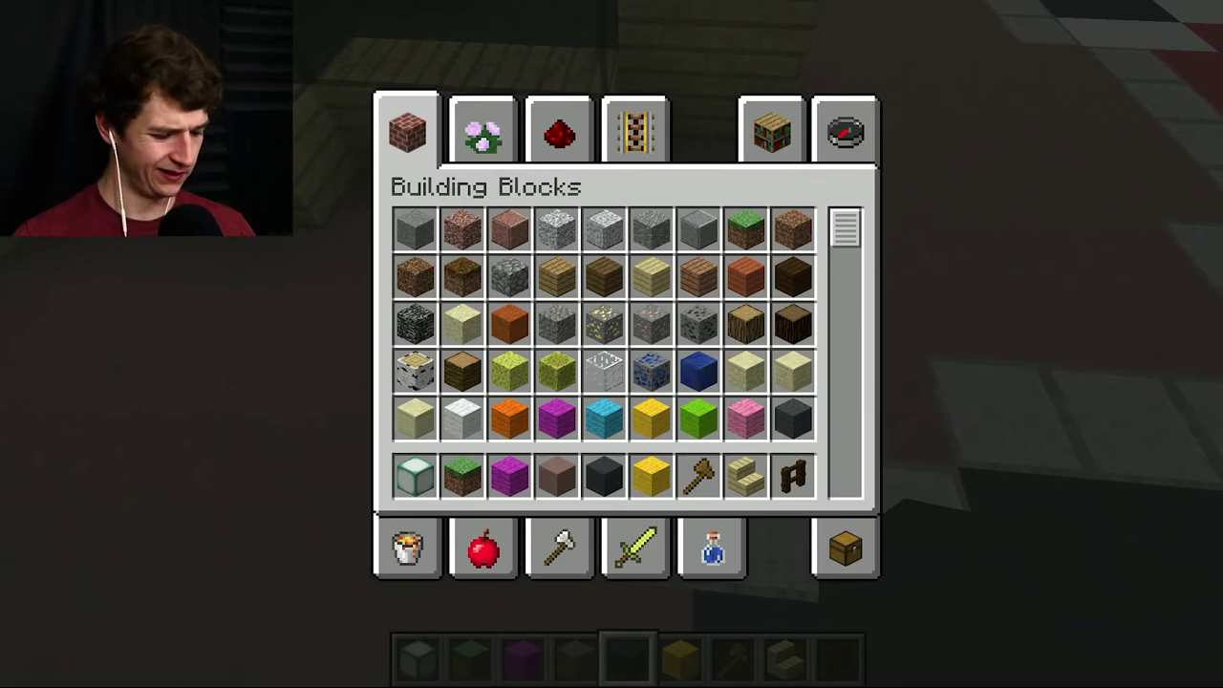
key("e")
key("slash")
type("tpll")
type("36.09773824365242, -80.24705559971352")
key("Return")
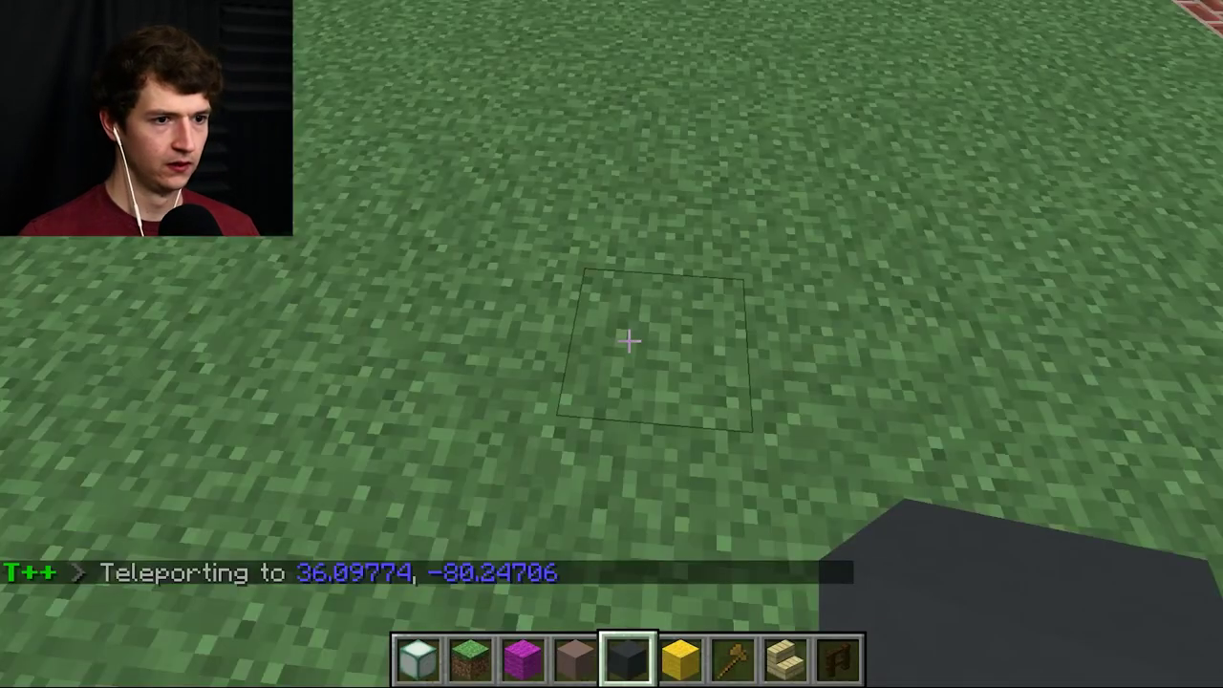
Step: Add the stone slab to the hotbar and replace the grass block at the teleport point with it
key("e")
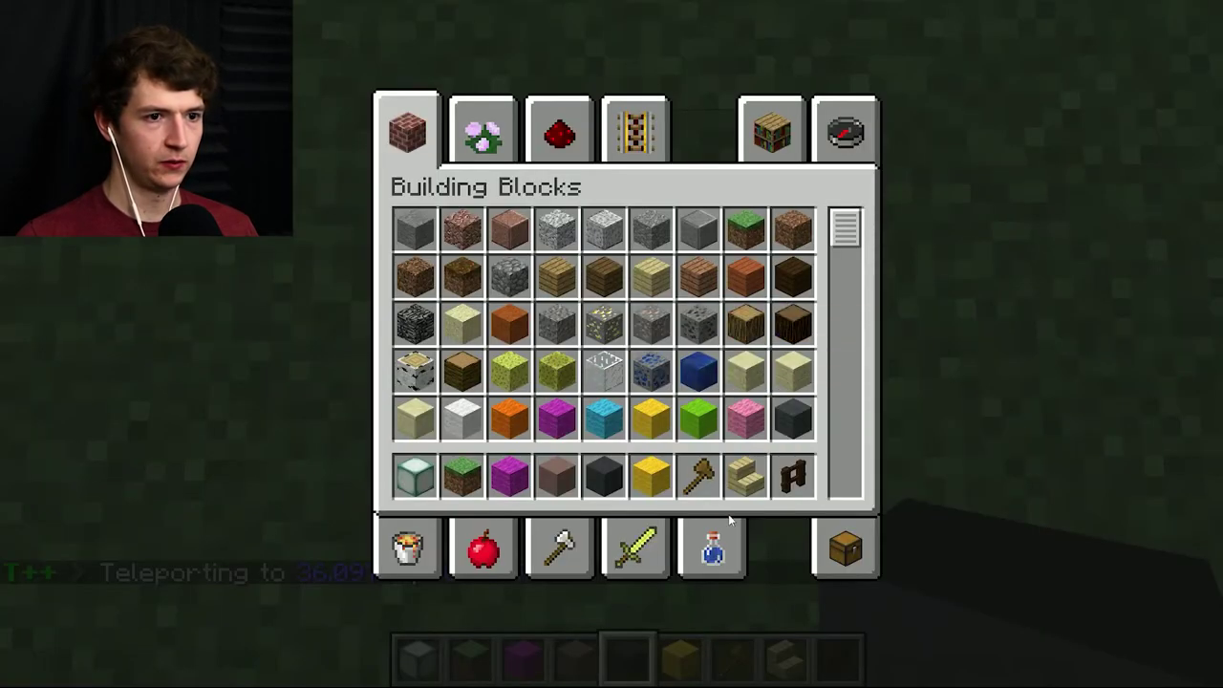
type("slab")
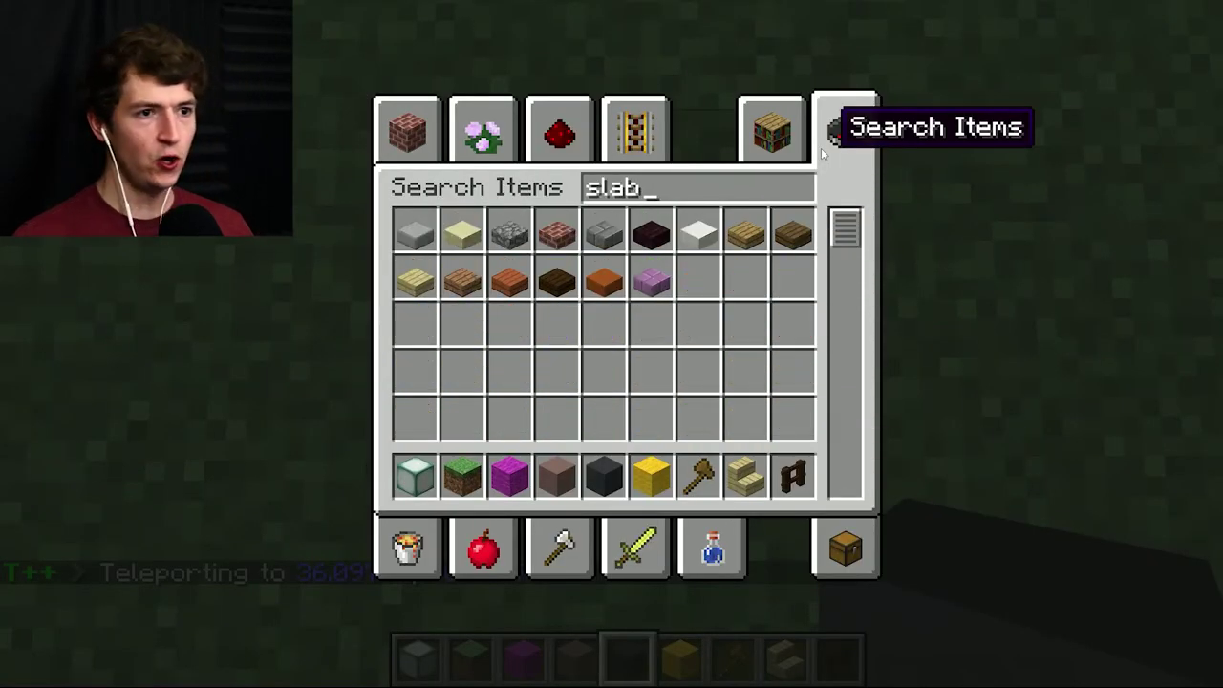
left_click(646, 464)
key("e")
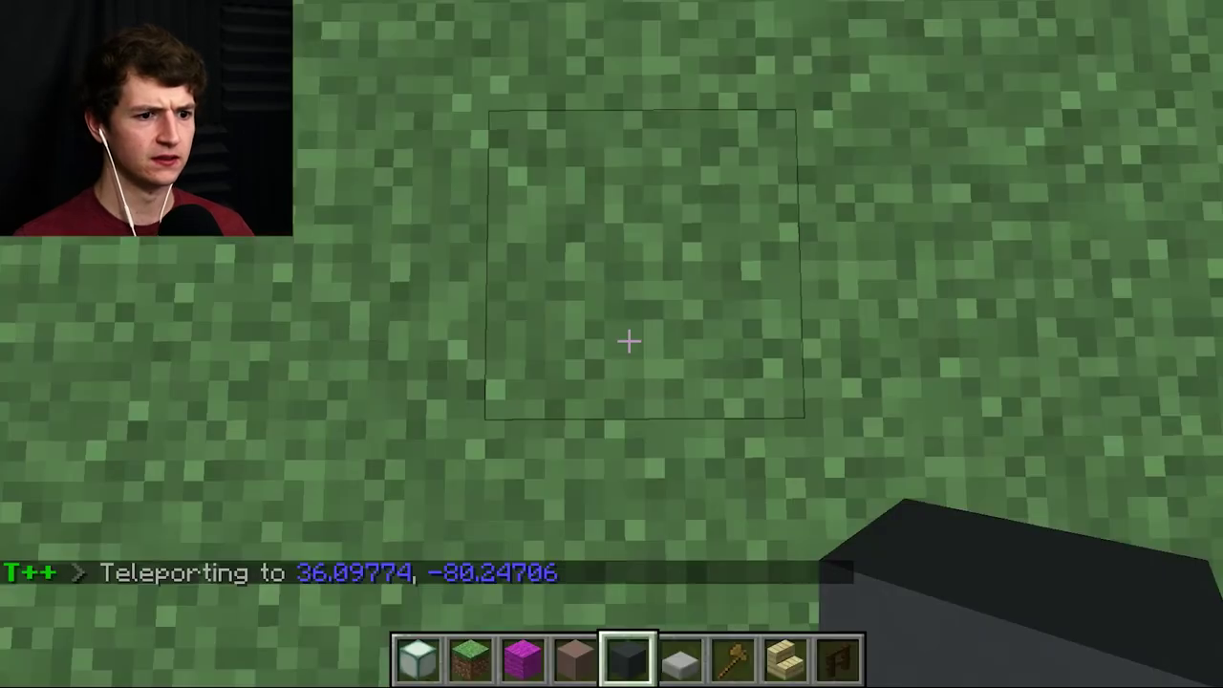
key("6")
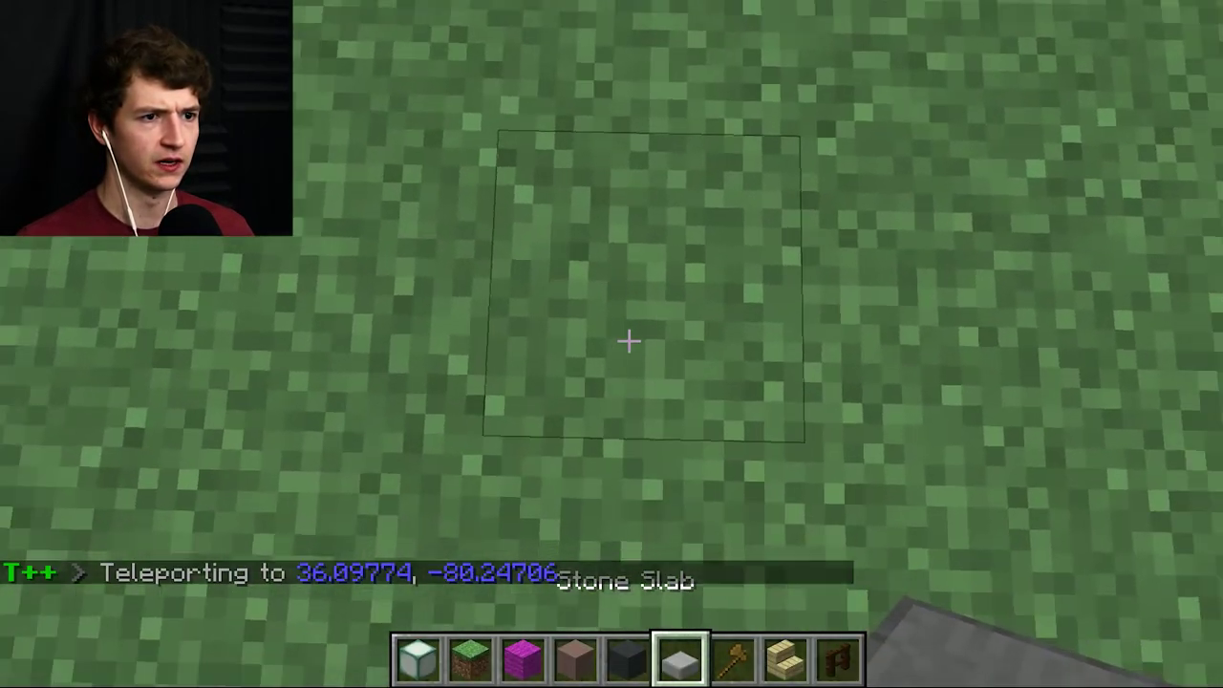
left_click(628, 341)
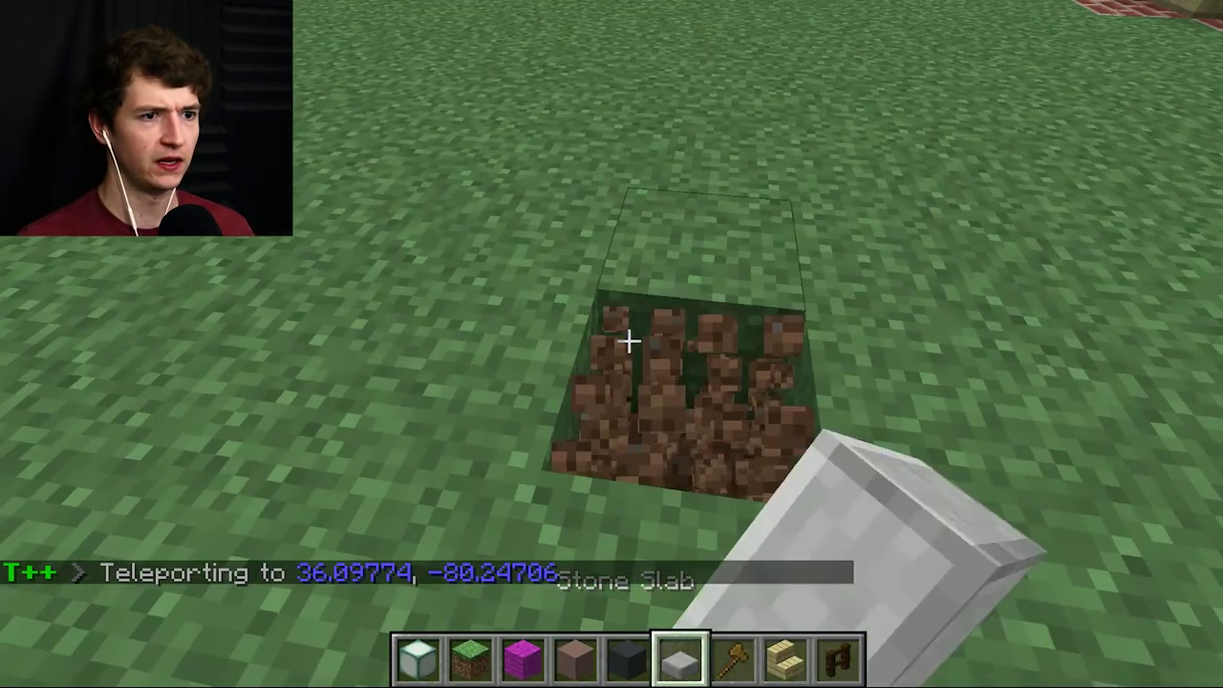
right_click(629, 341)
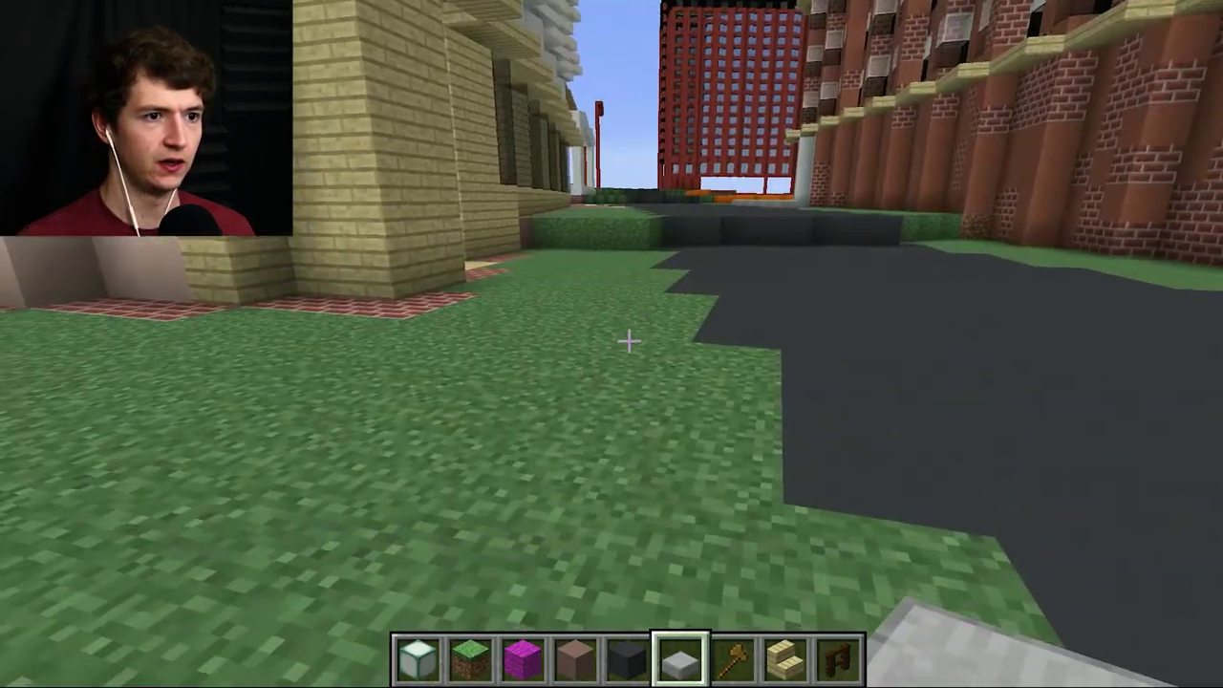
right_click(629, 341)
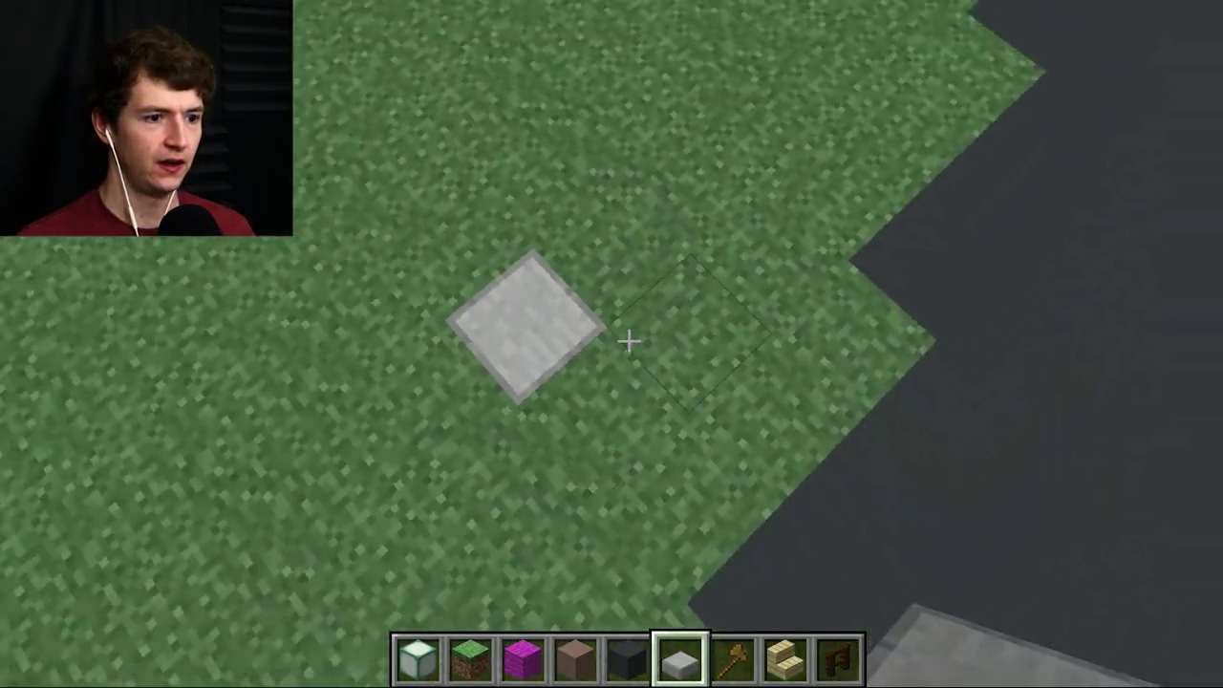
Step: Set the newly placed slab as the first position of a selection with the wooden axe and head back along the side street
key("5")
key("7")
left_click(628, 341)
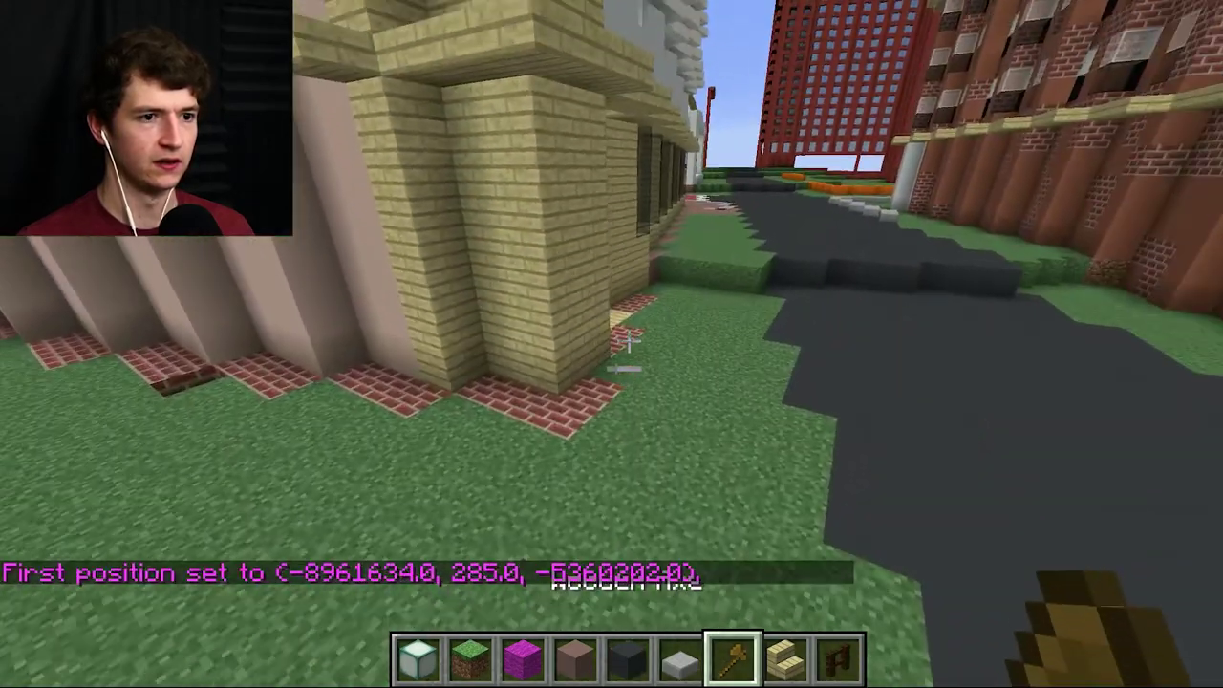
key("w")
key("w")
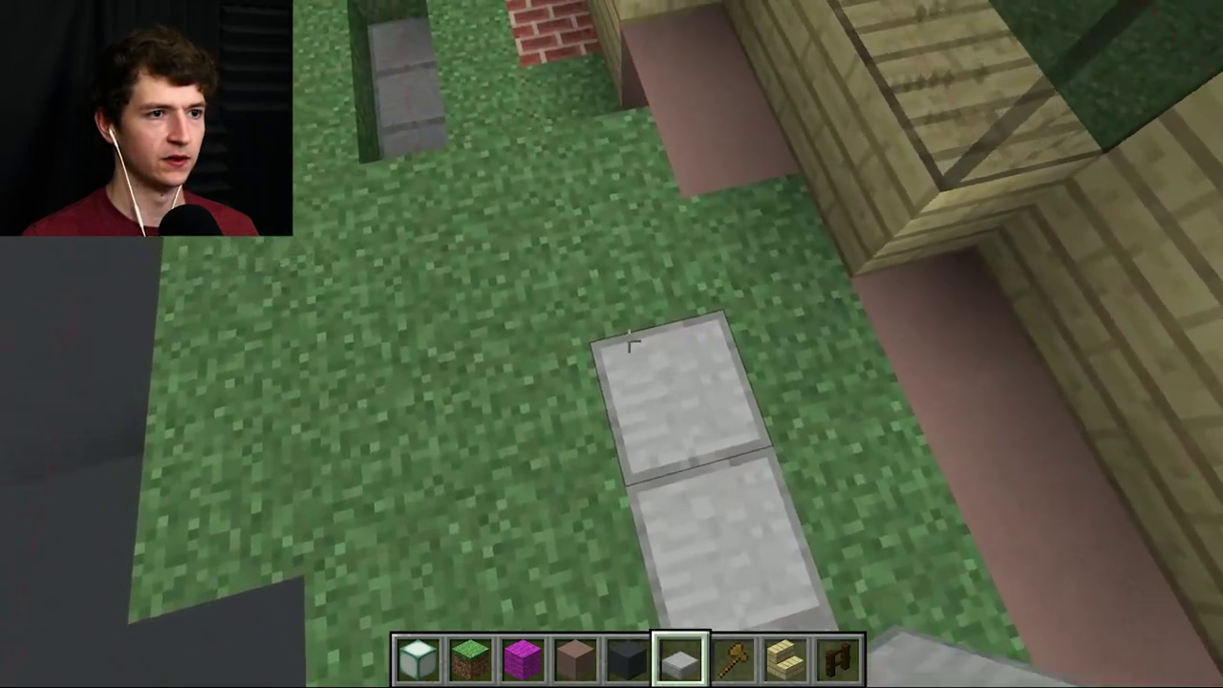
Step: Dig out the grass blocks covering the buried curb slabs beside the building's sidewalk
left_click(629, 341)
left_click(629, 341)
left_click(628, 341)
left_click(628, 341)
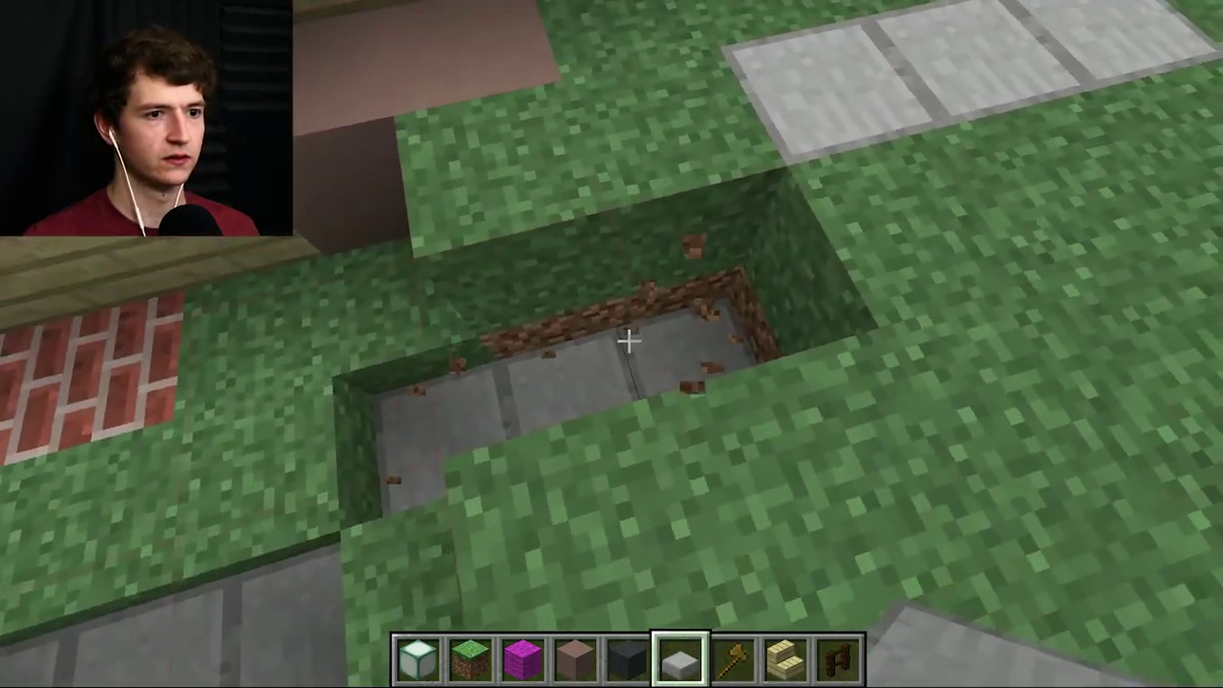
Step: Fill the trenches above the sunken curb slabs with stone slabs to bring the curb line up to grass level
right_click(628, 341)
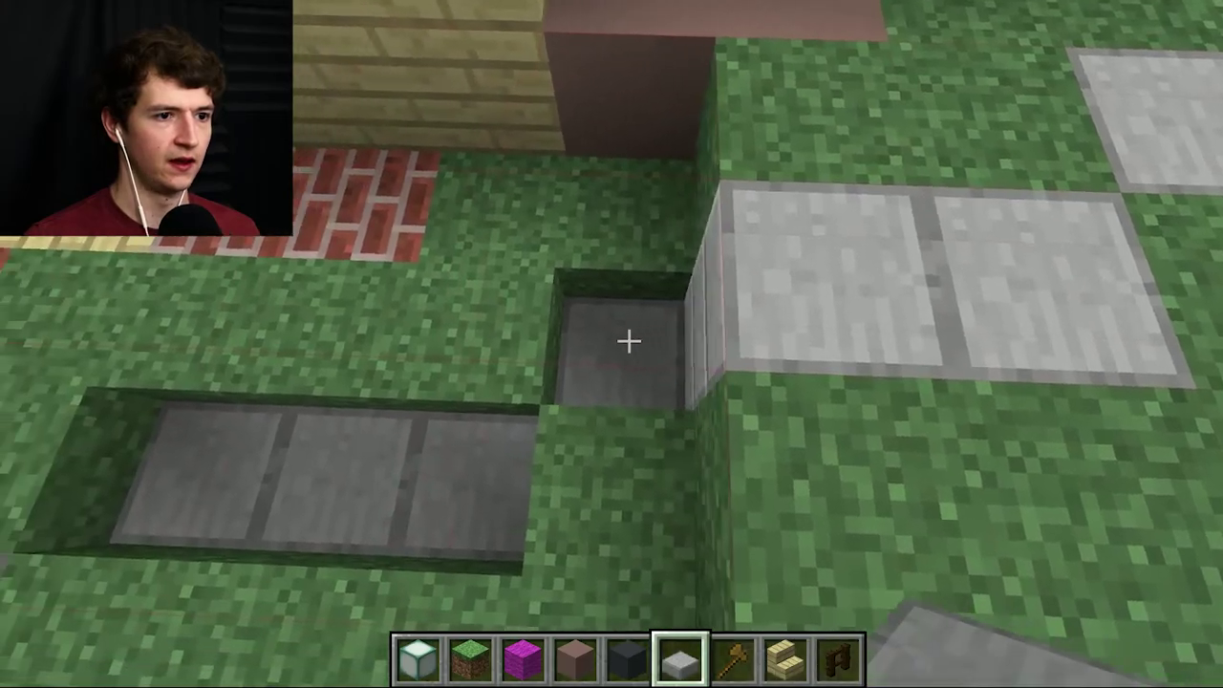
right_click(629, 342)
right_click(629, 342)
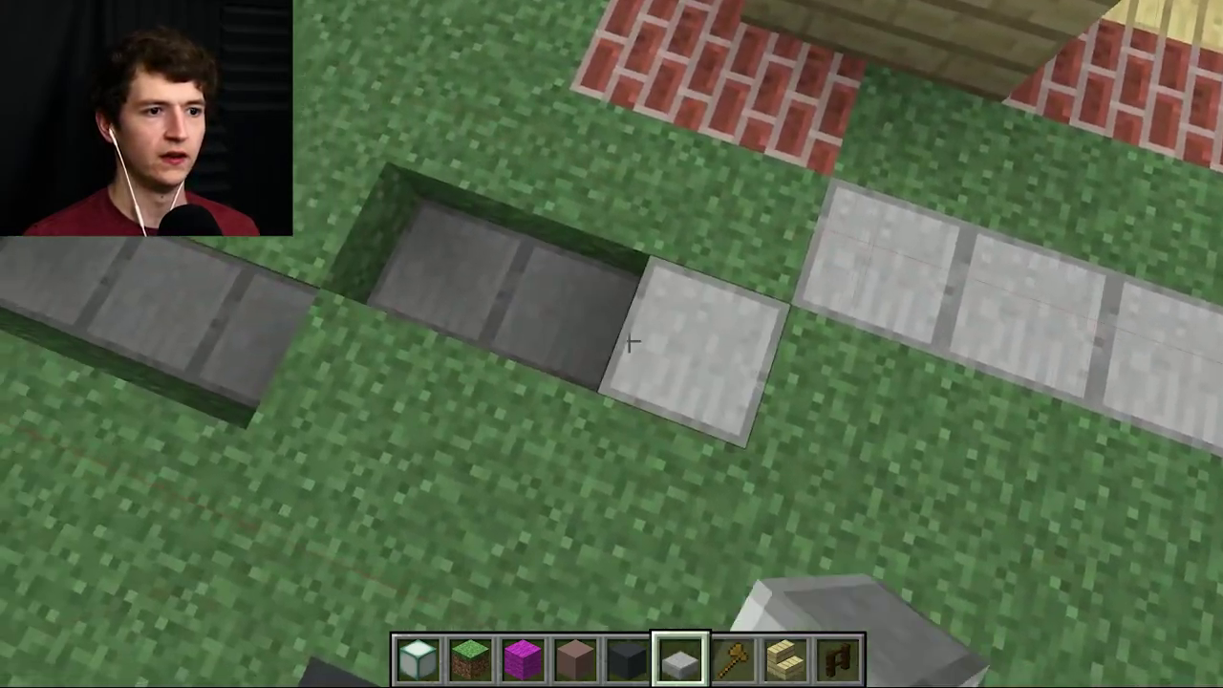
right_click(628, 341)
right_click(629, 341)
right_click(629, 341)
right_click(629, 341)
right_click(629, 341)
right_click(629, 341)
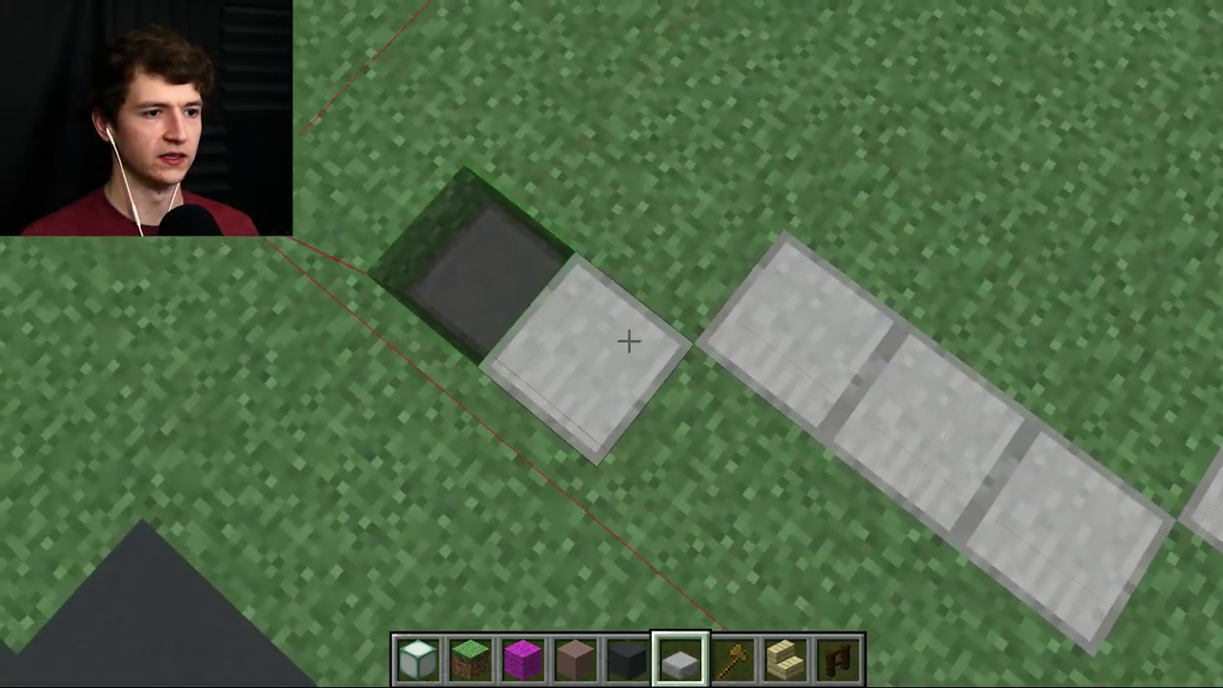
right_click(628, 341)
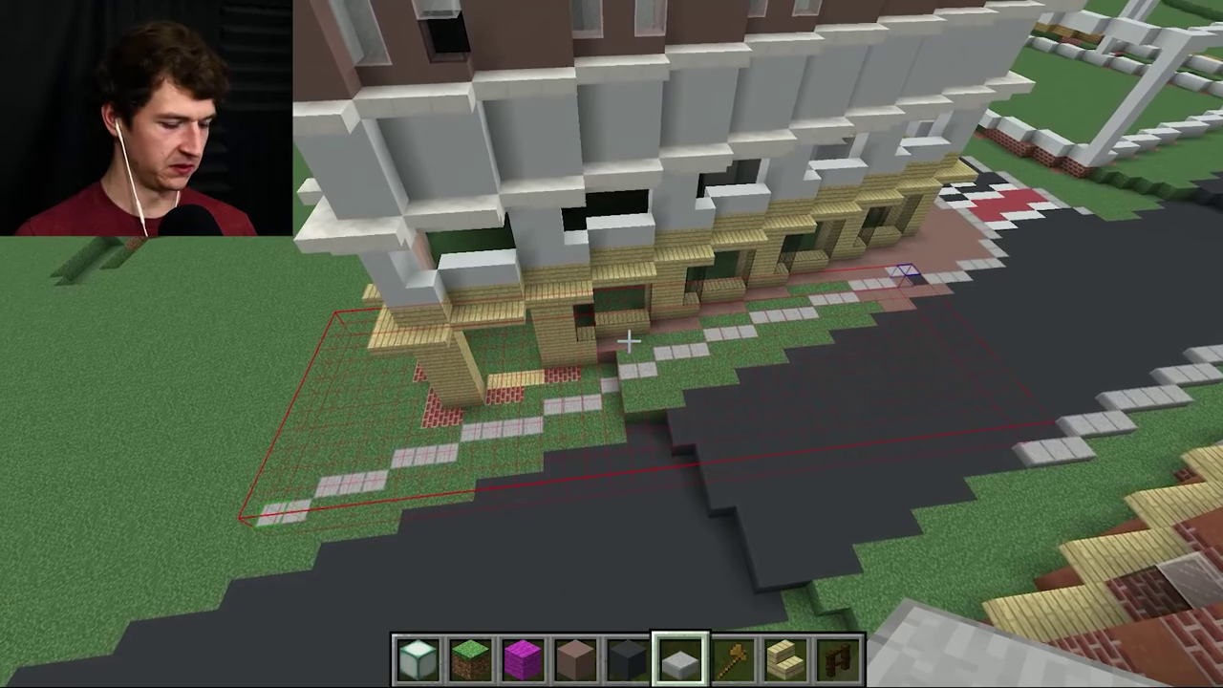
Step: Check the city block, its streets and the curb lines on the full-screen map
key("j")
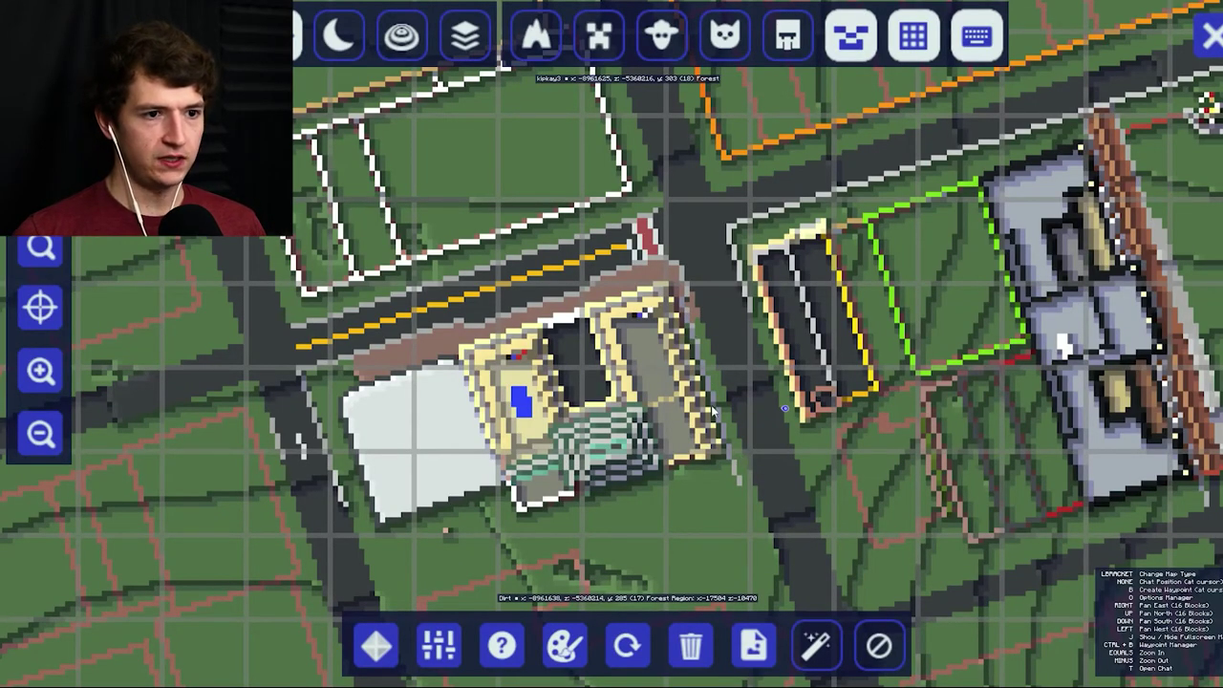
key("j")
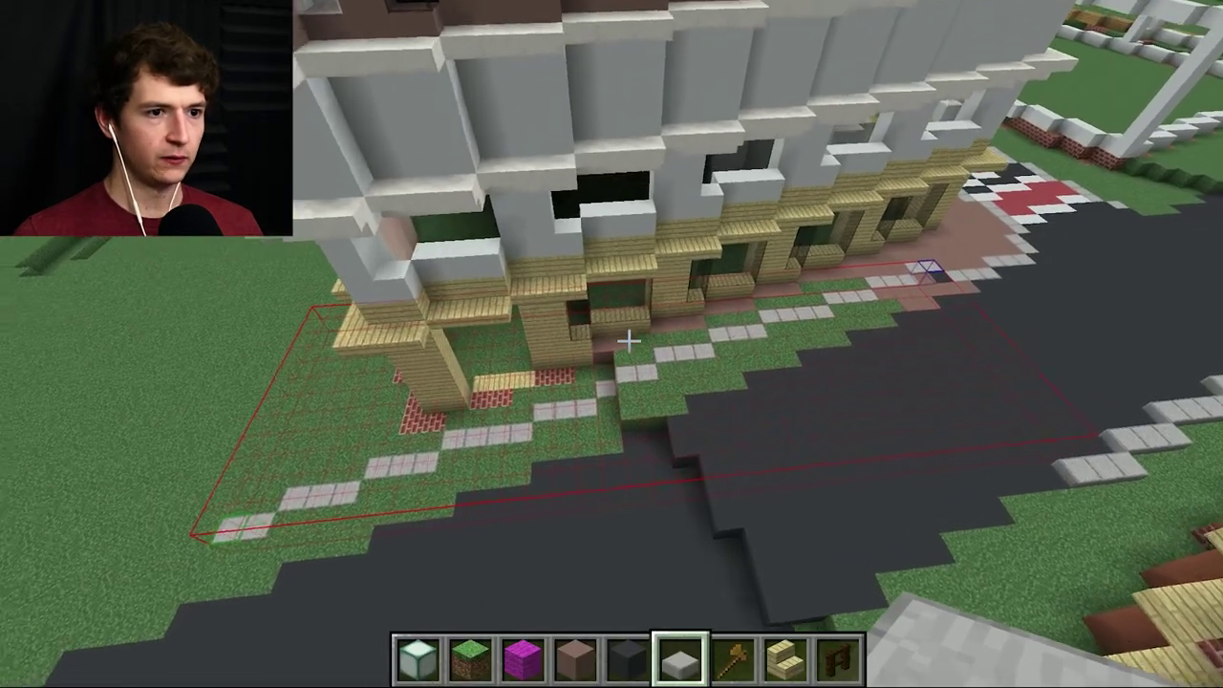